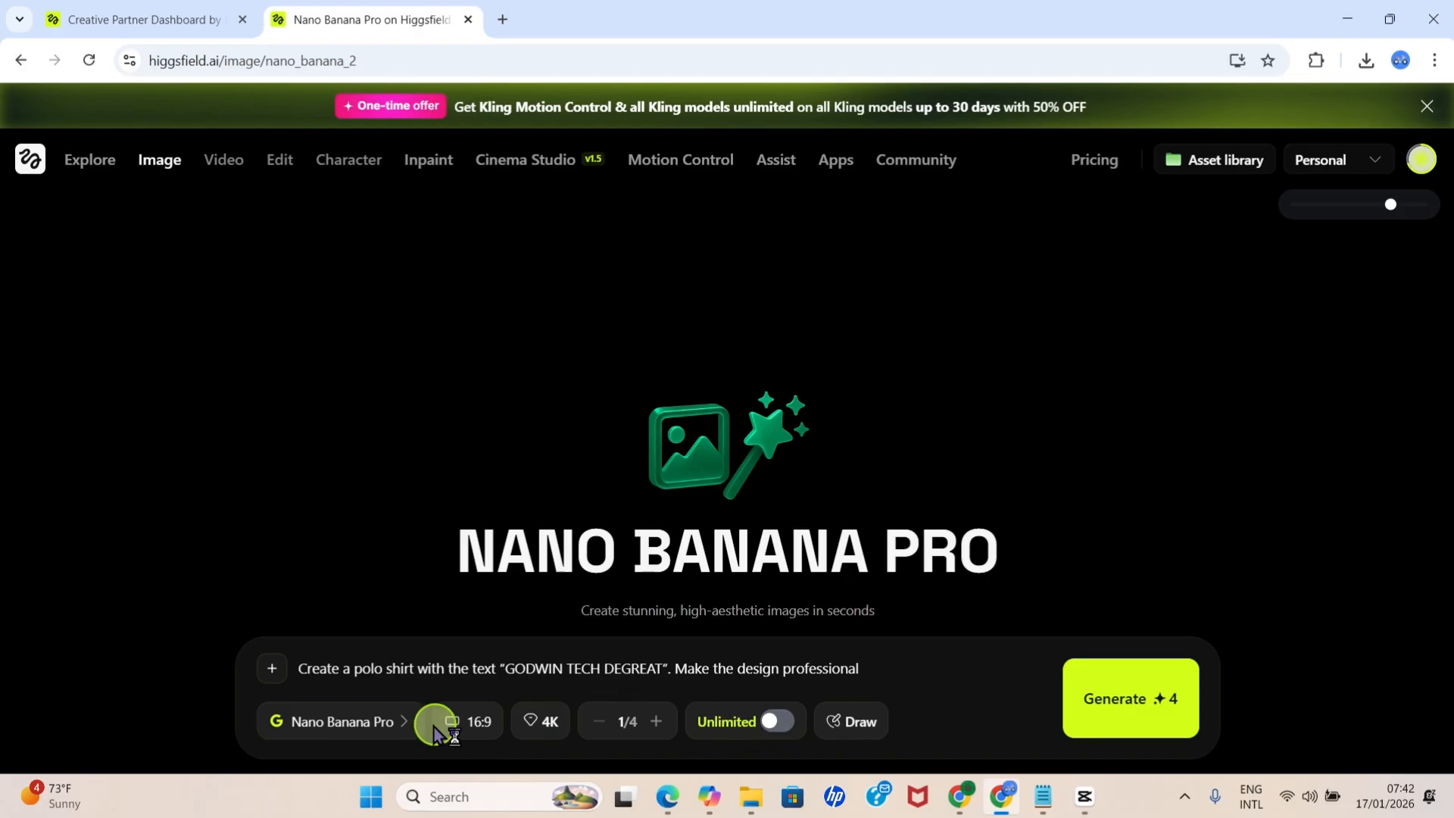
Generate the polo shirt image with Nano Banana Pro at 4K quality and view the result enlarged.
left_click(541, 727)
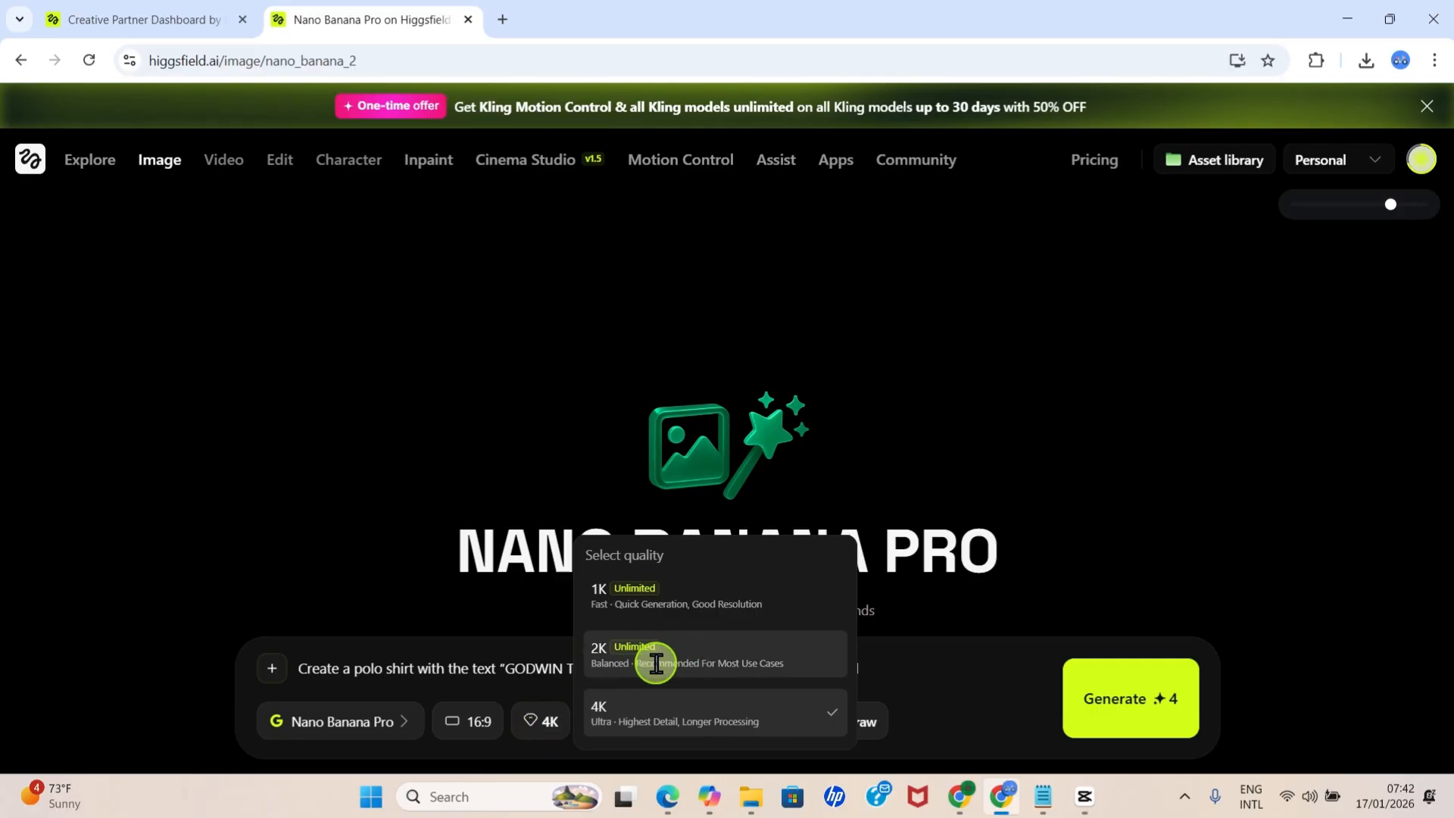
left_click(662, 719)
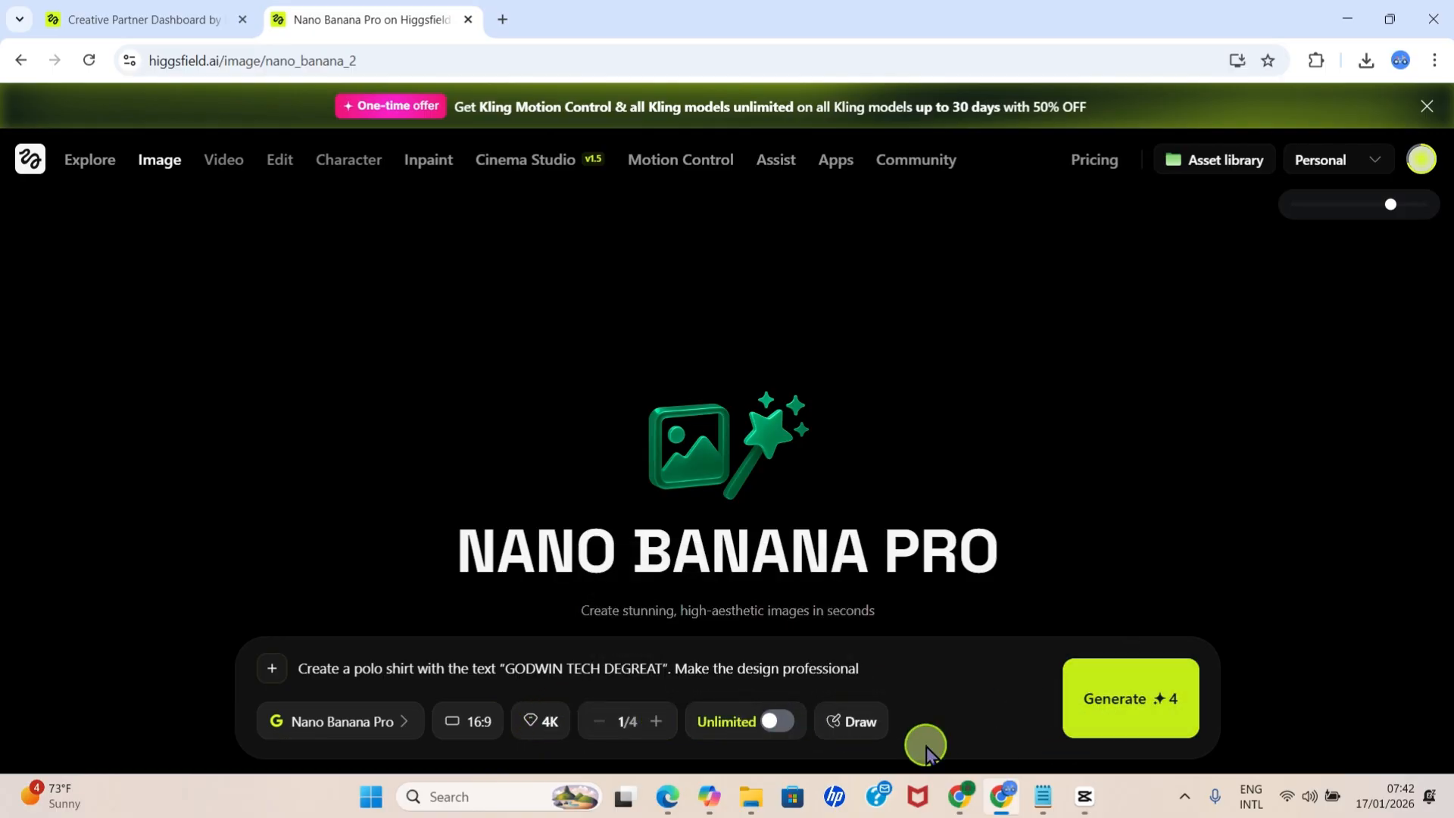
left_click(1163, 725)
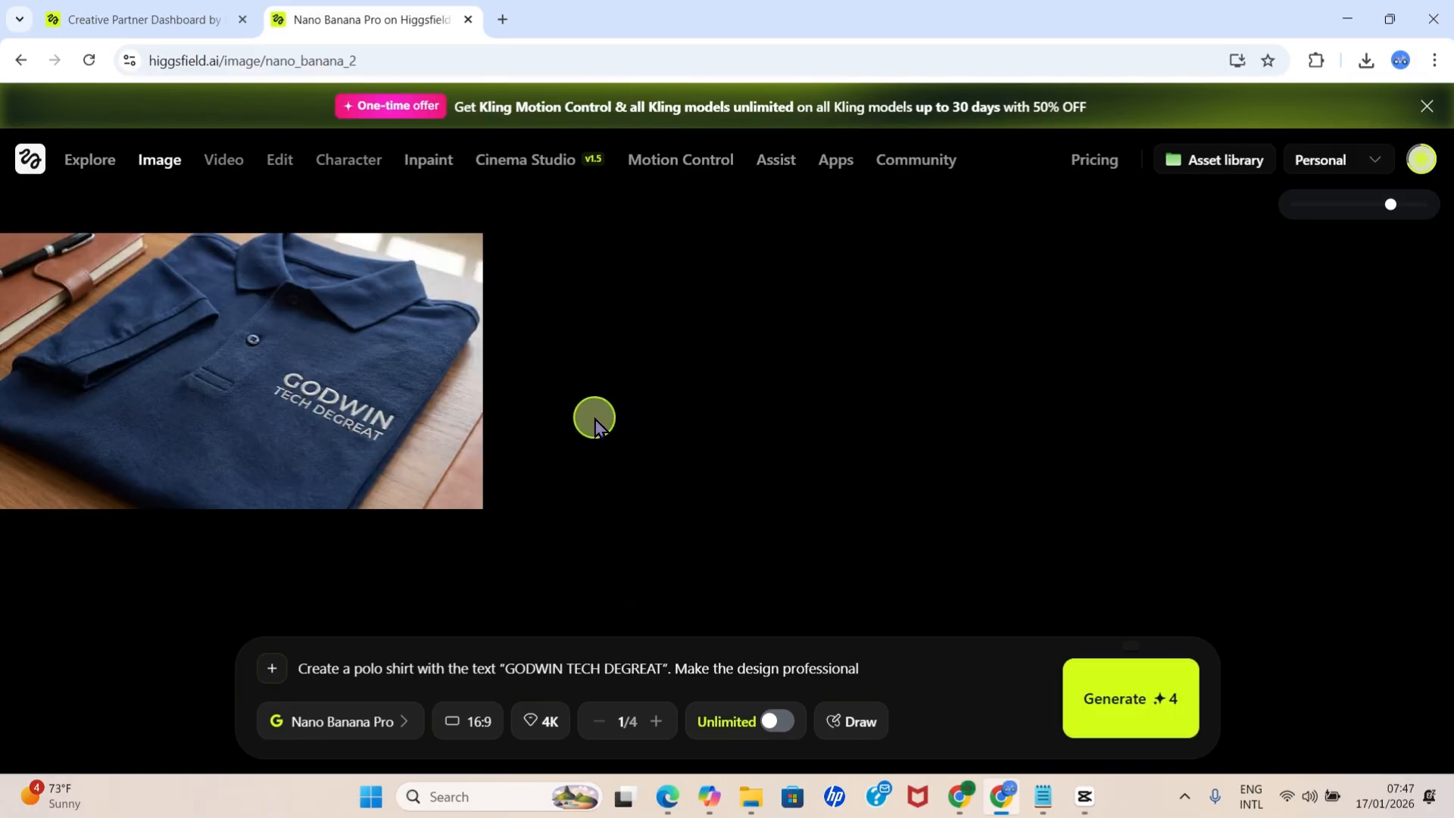
left_click(216, 326)
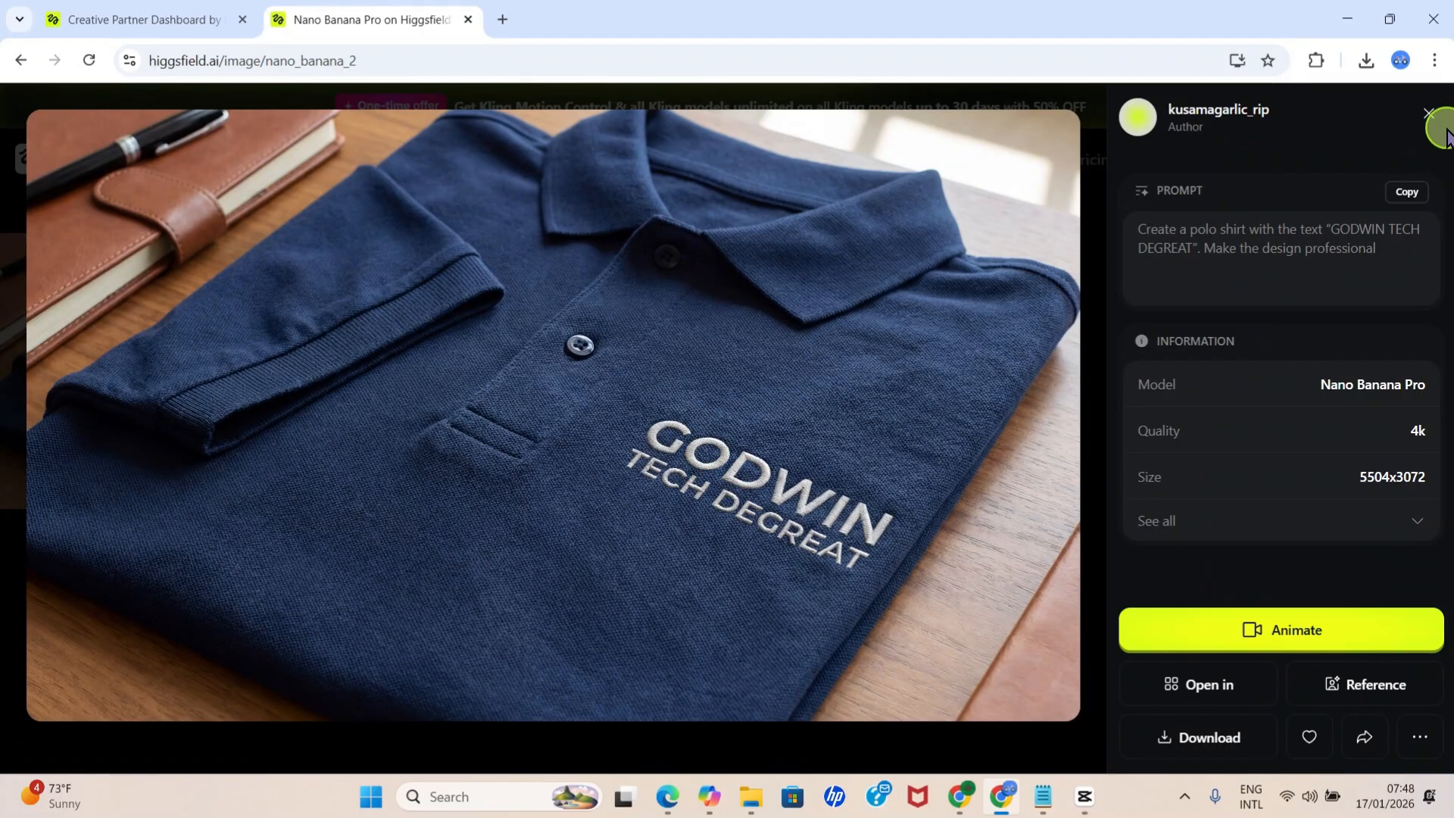
left_click(1429, 115)
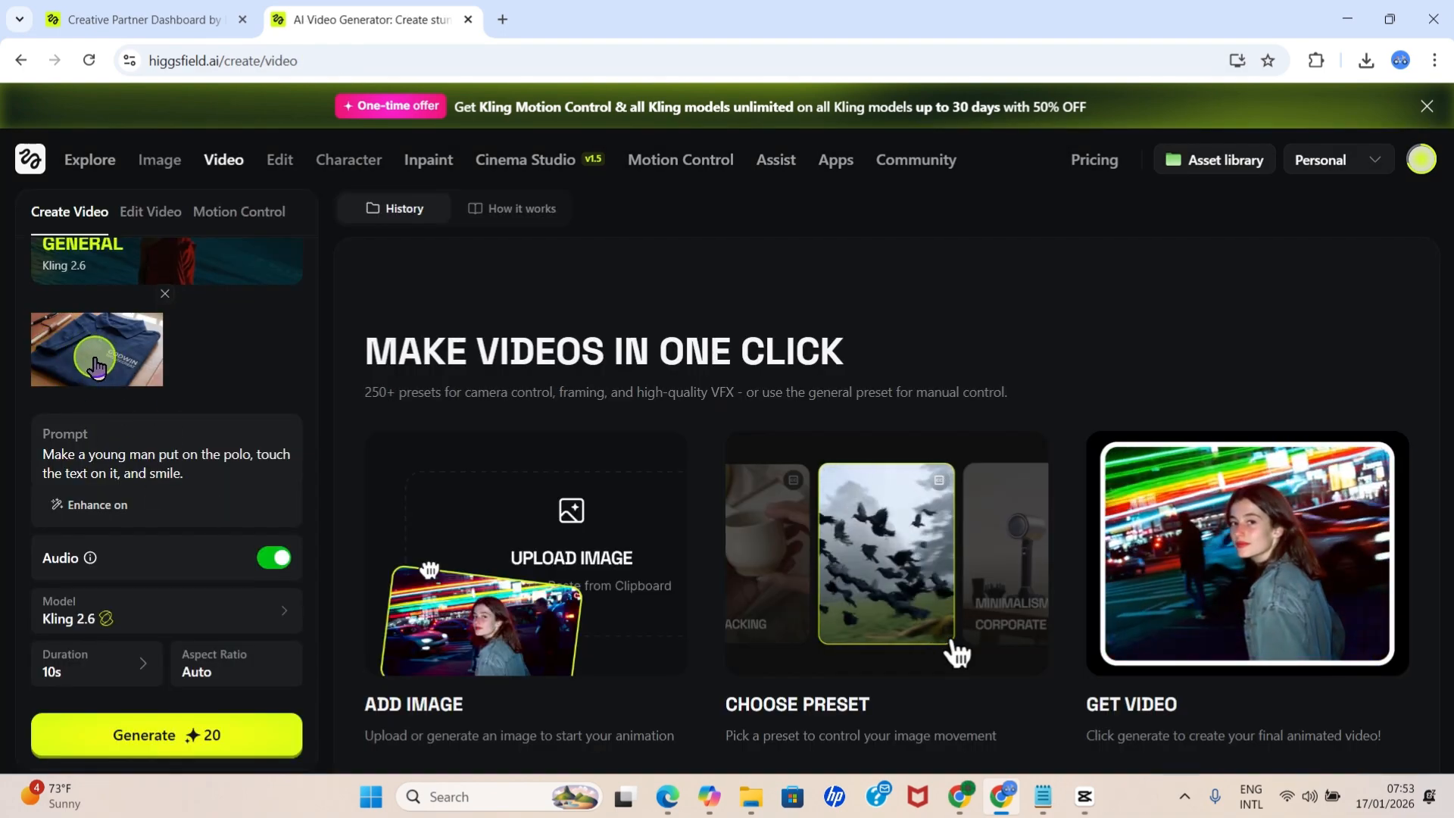
Replace the video prompt with "Make the text on the Polo spark out stars in fashionable way" and generate the video.
left_click(205, 478)
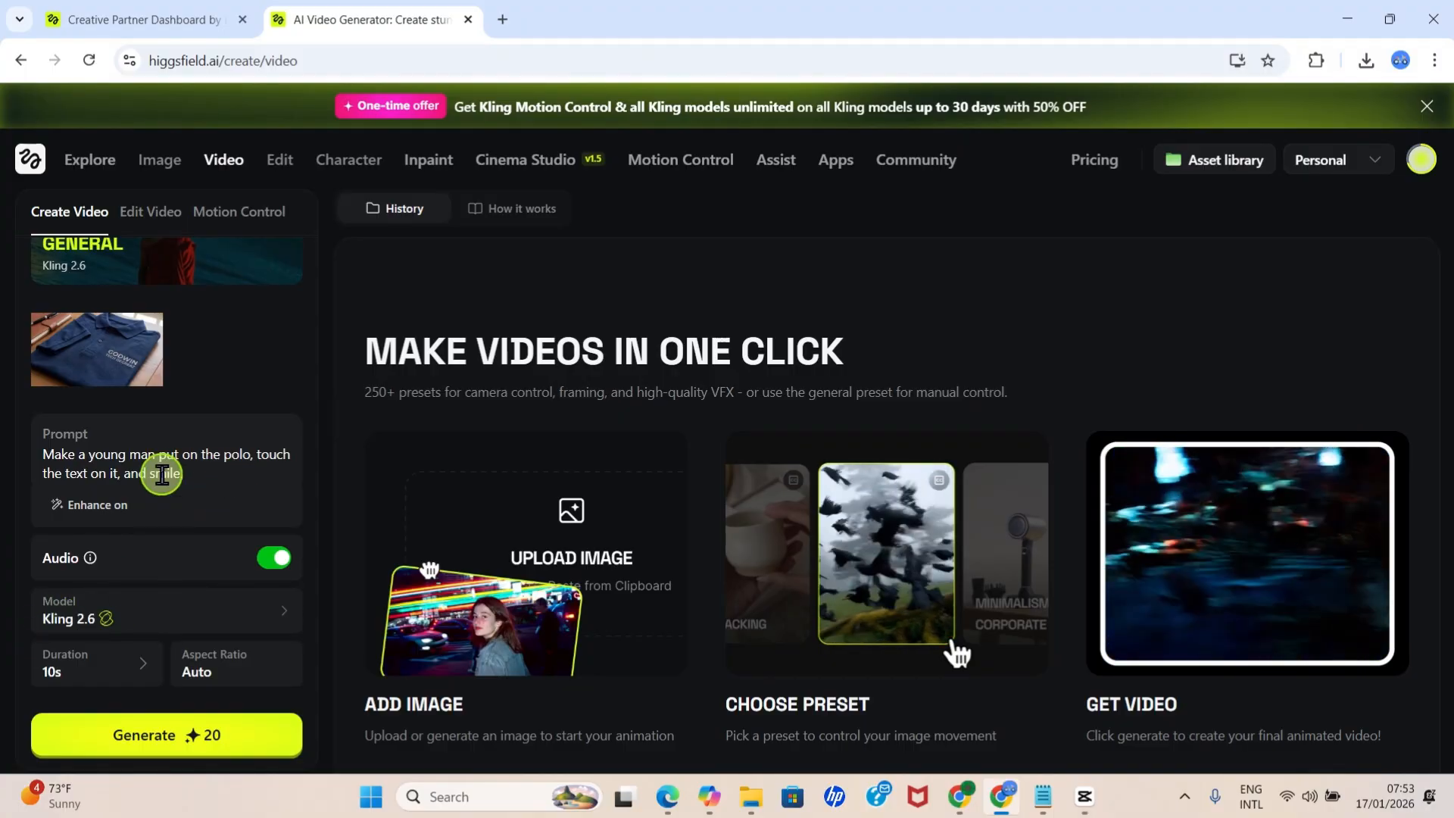
key("ctrl+a")
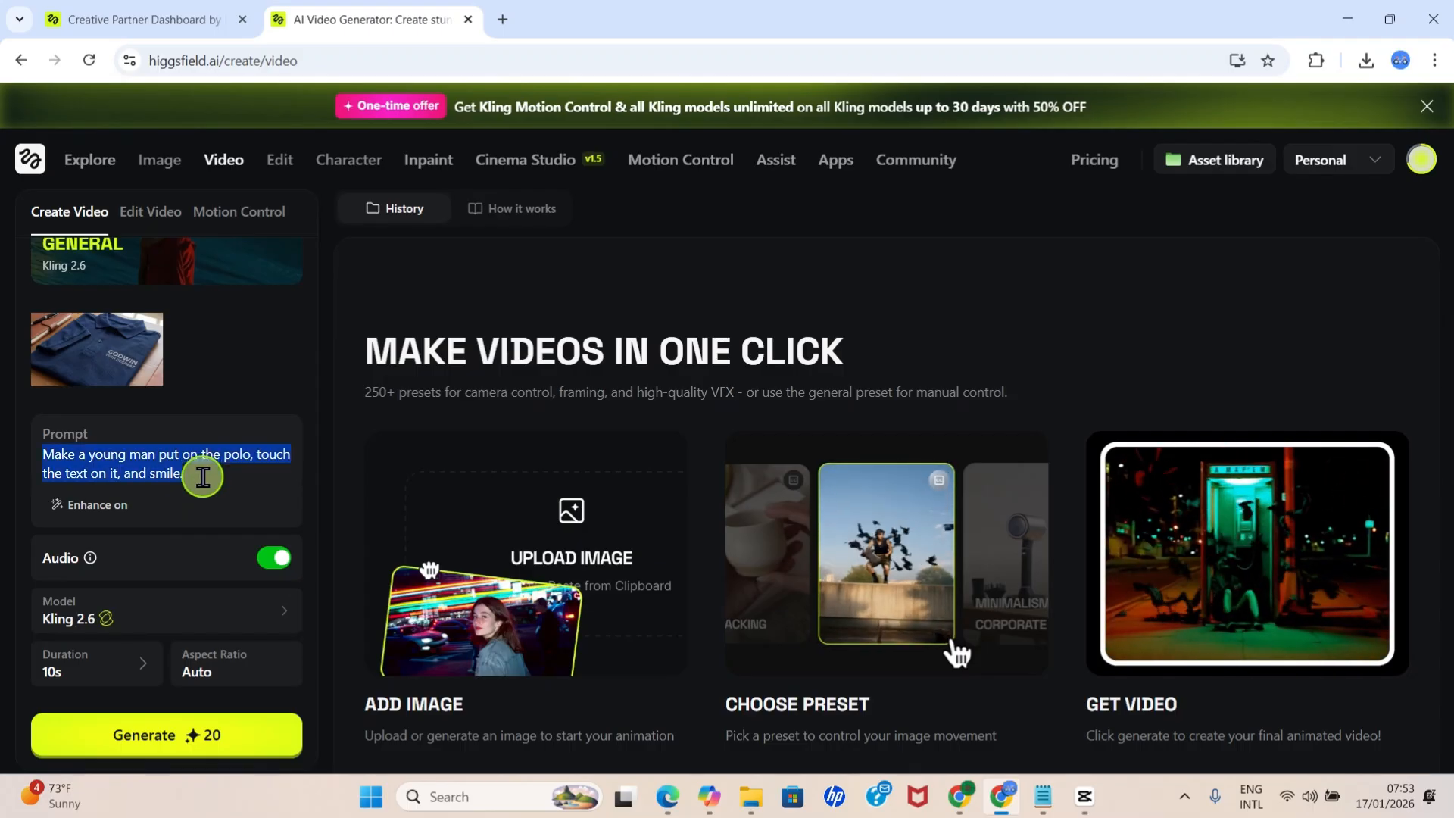
type("Make the text on the Polo spark out stars in fashionable way")
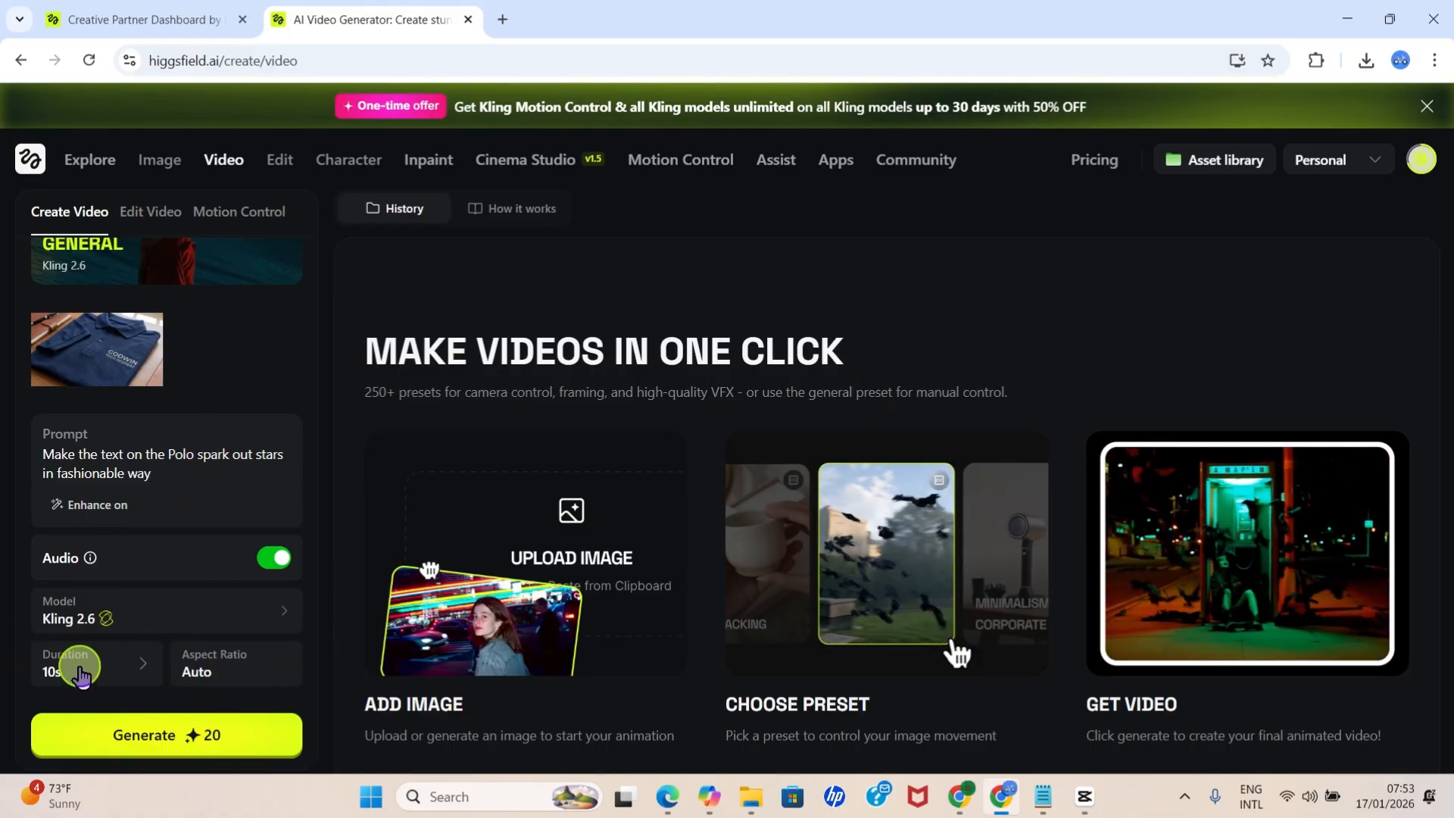
left_click(190, 738)
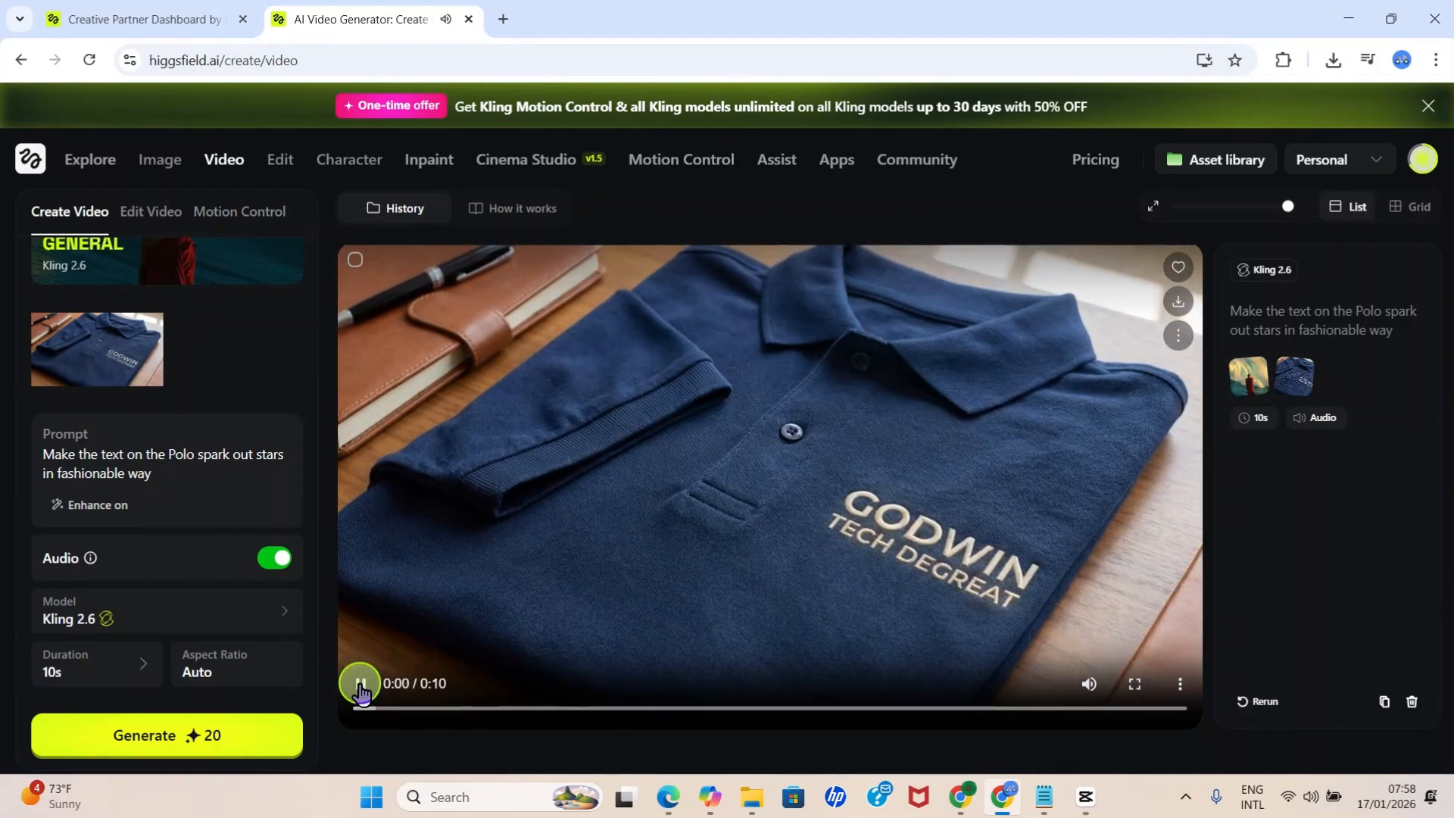
Pause the generated polo video and download it.
left_click(360, 686)
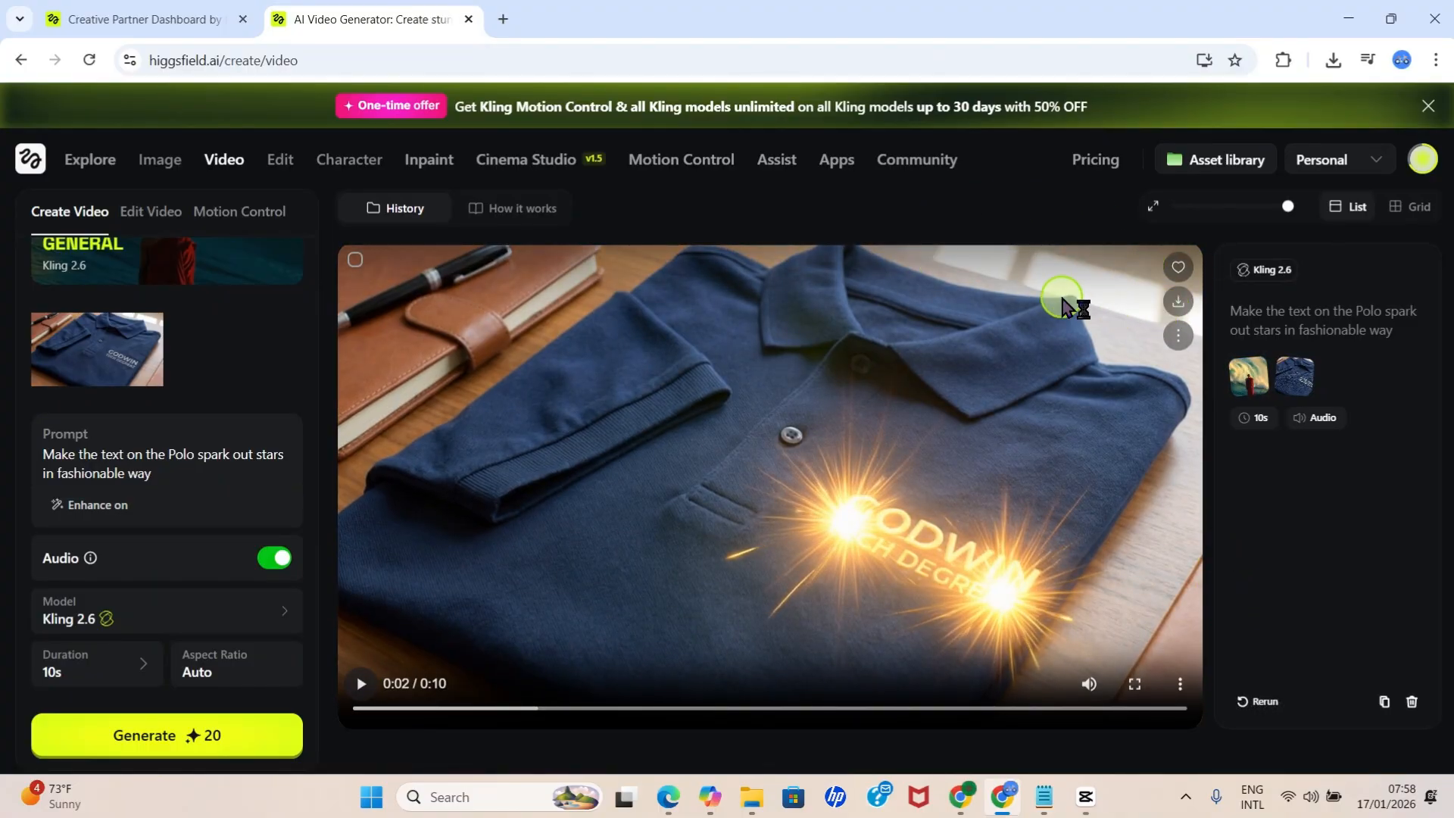
left_click(1179, 307)
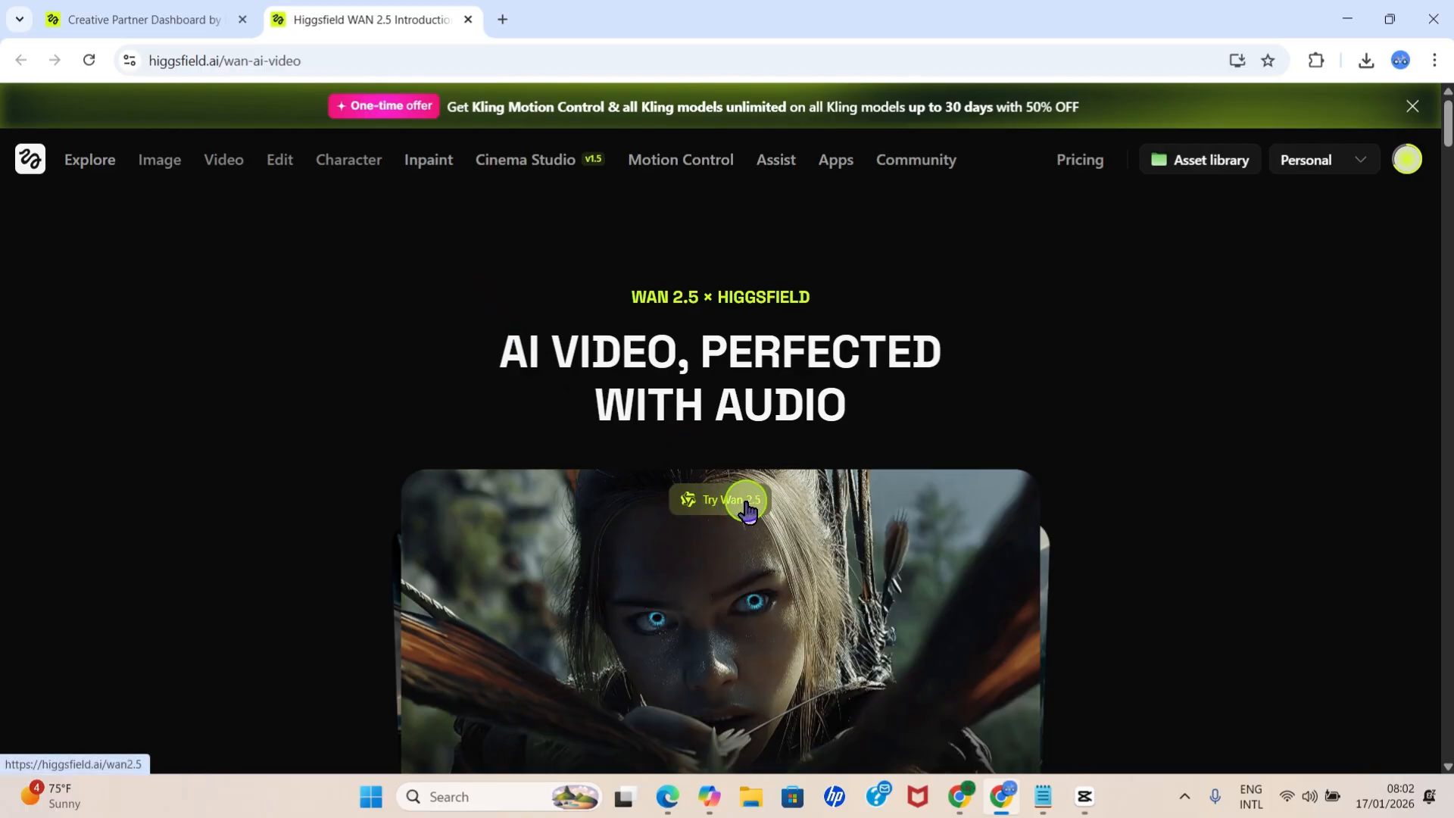
Open the video generator from the Wan 2.5 page and remove the previous polo image and prompt.
left_click(746, 504)
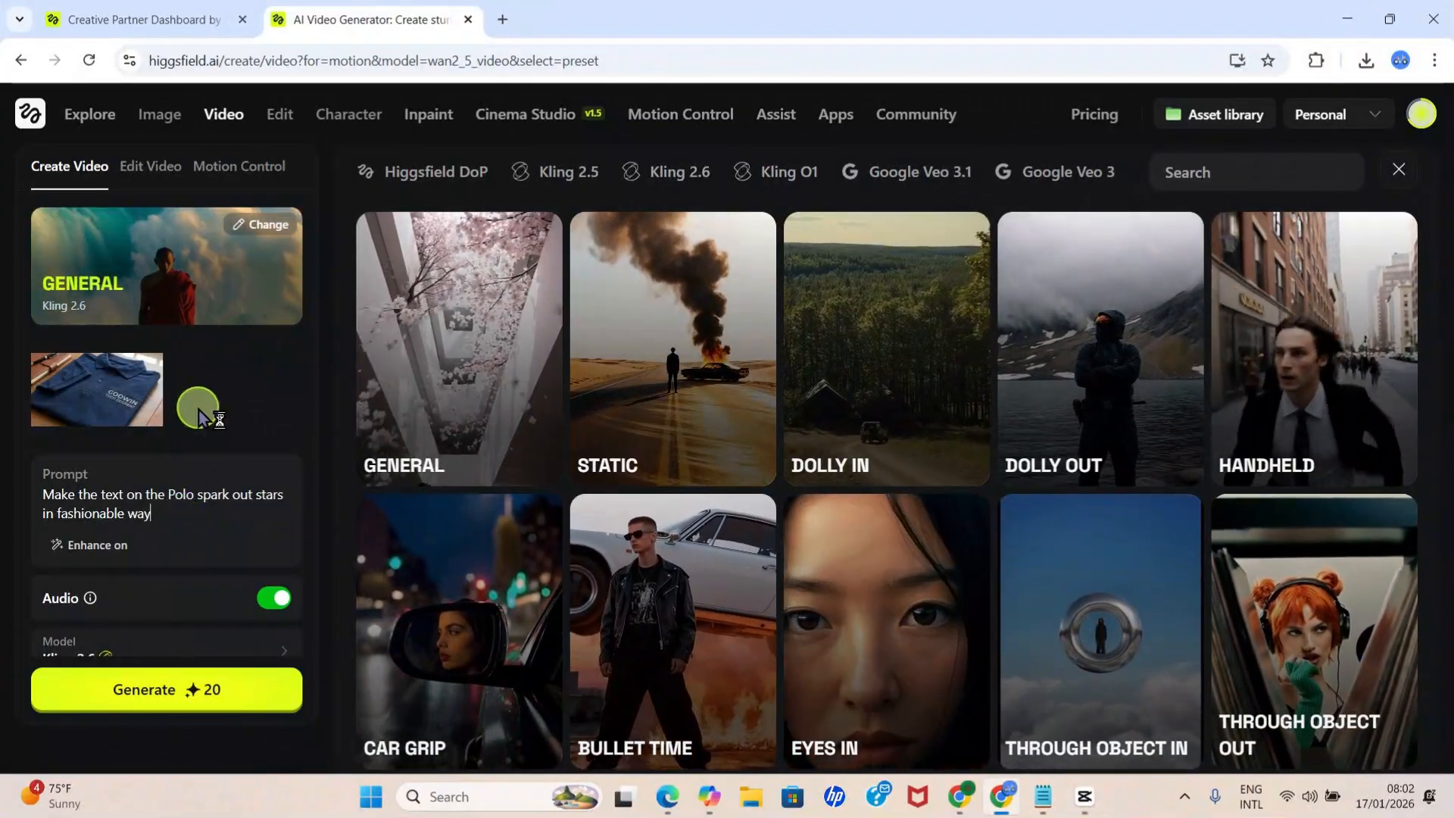
mouse_move(106, 383)
left_click(164, 334)
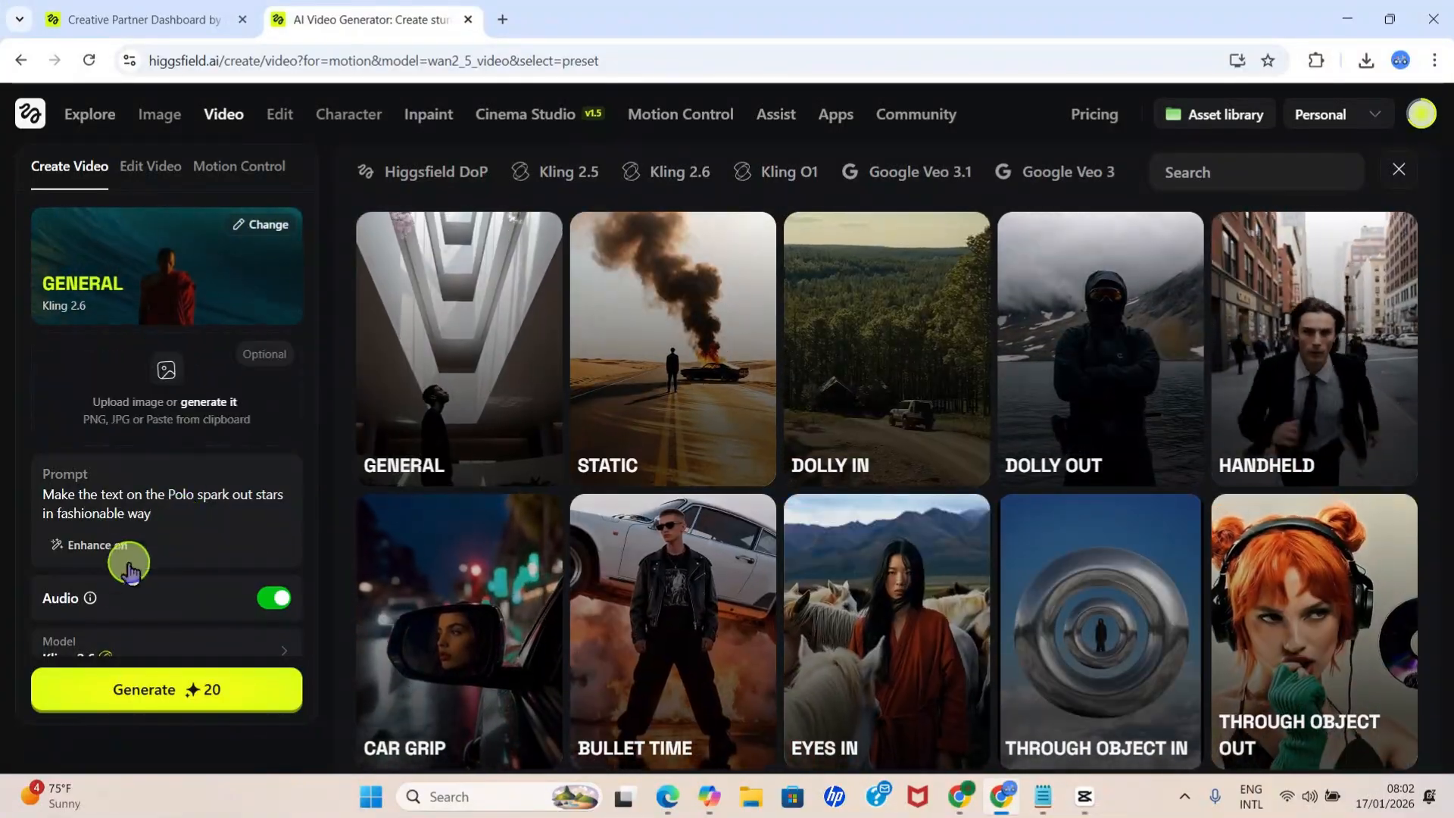
left_click(176, 525)
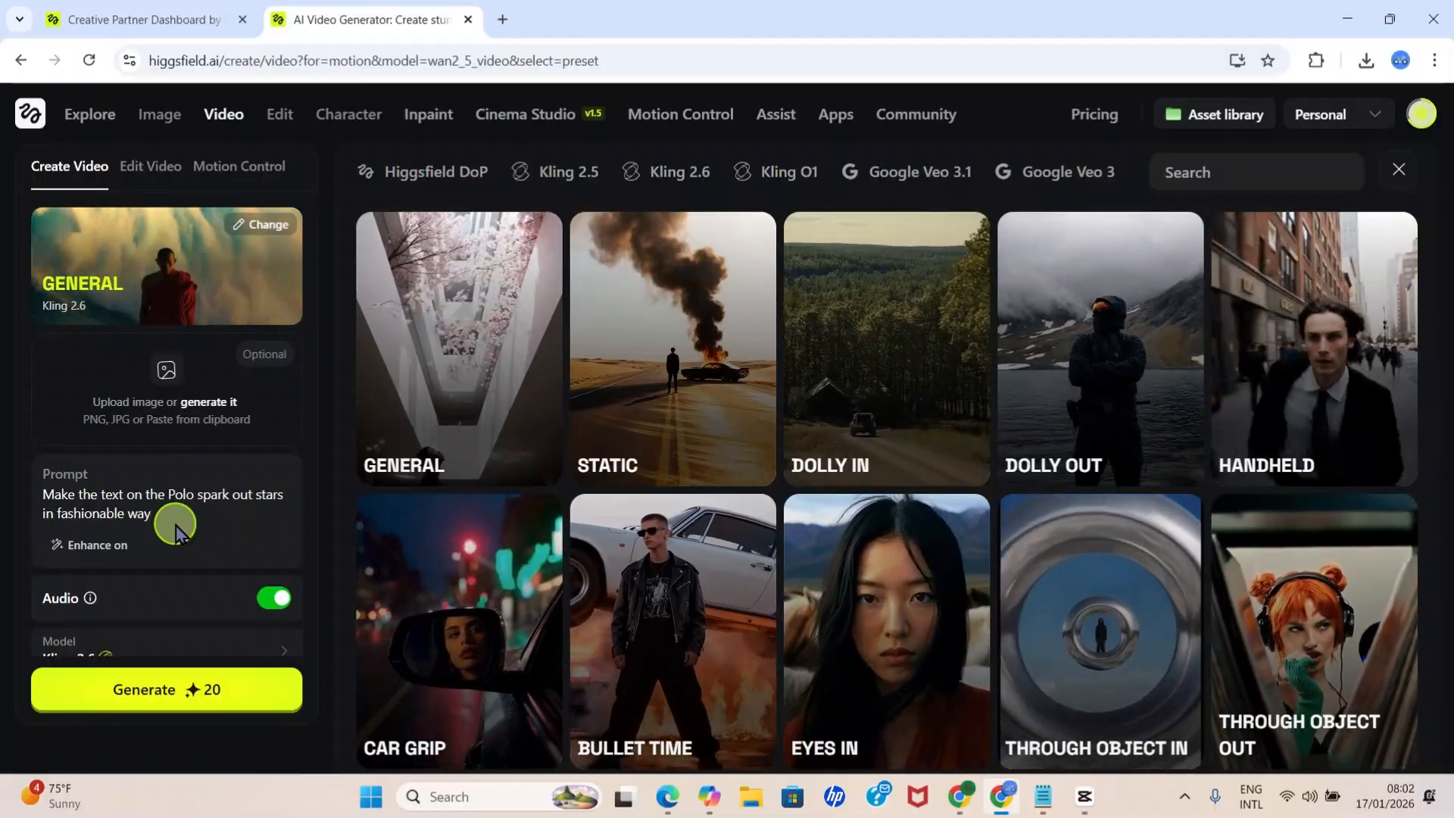
key("ctrl+a")
key("BackSpace")
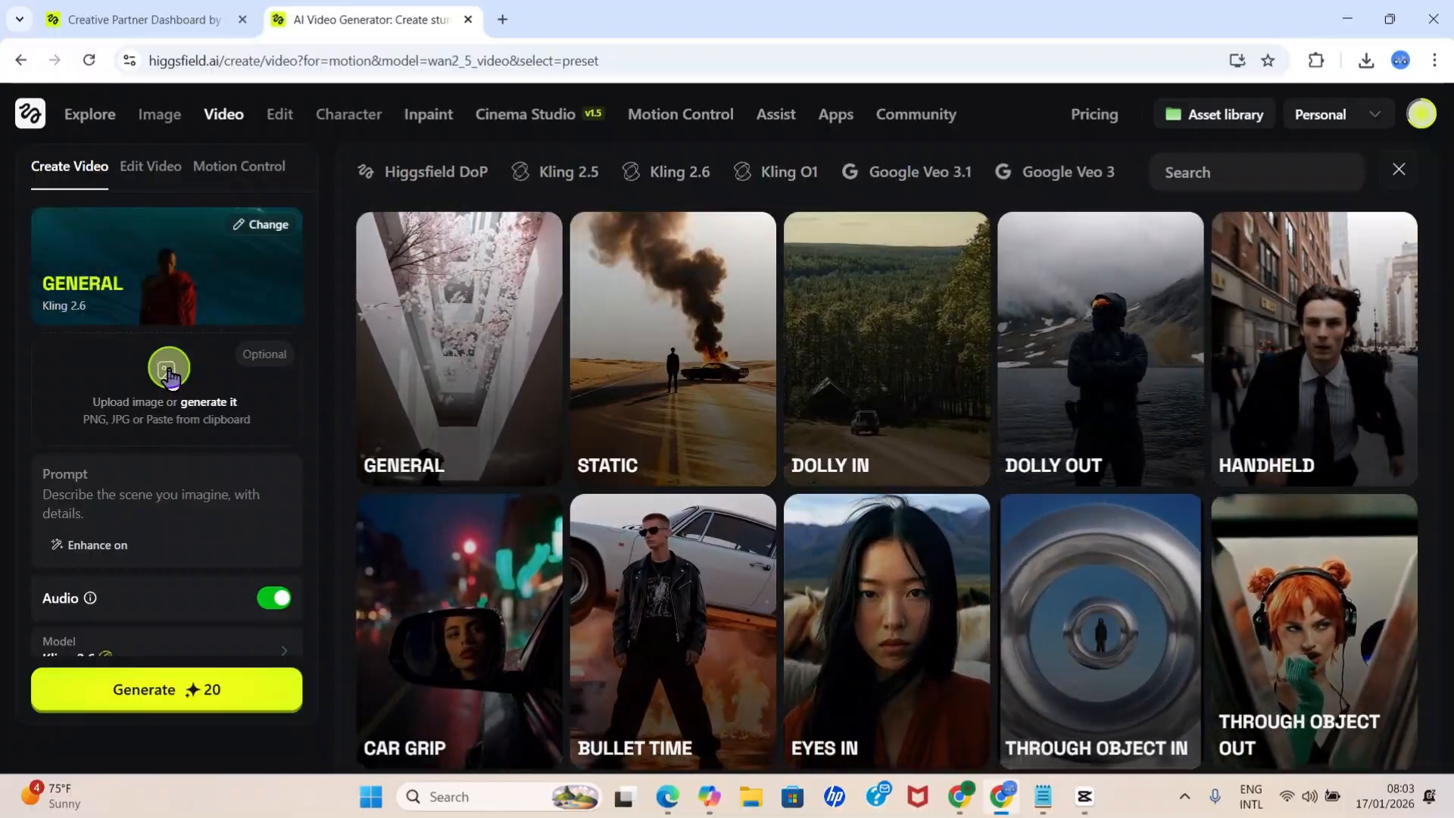
Upload the "Wan 2.5" image from the AI video folder as the video's source image.
left_click(171, 377)
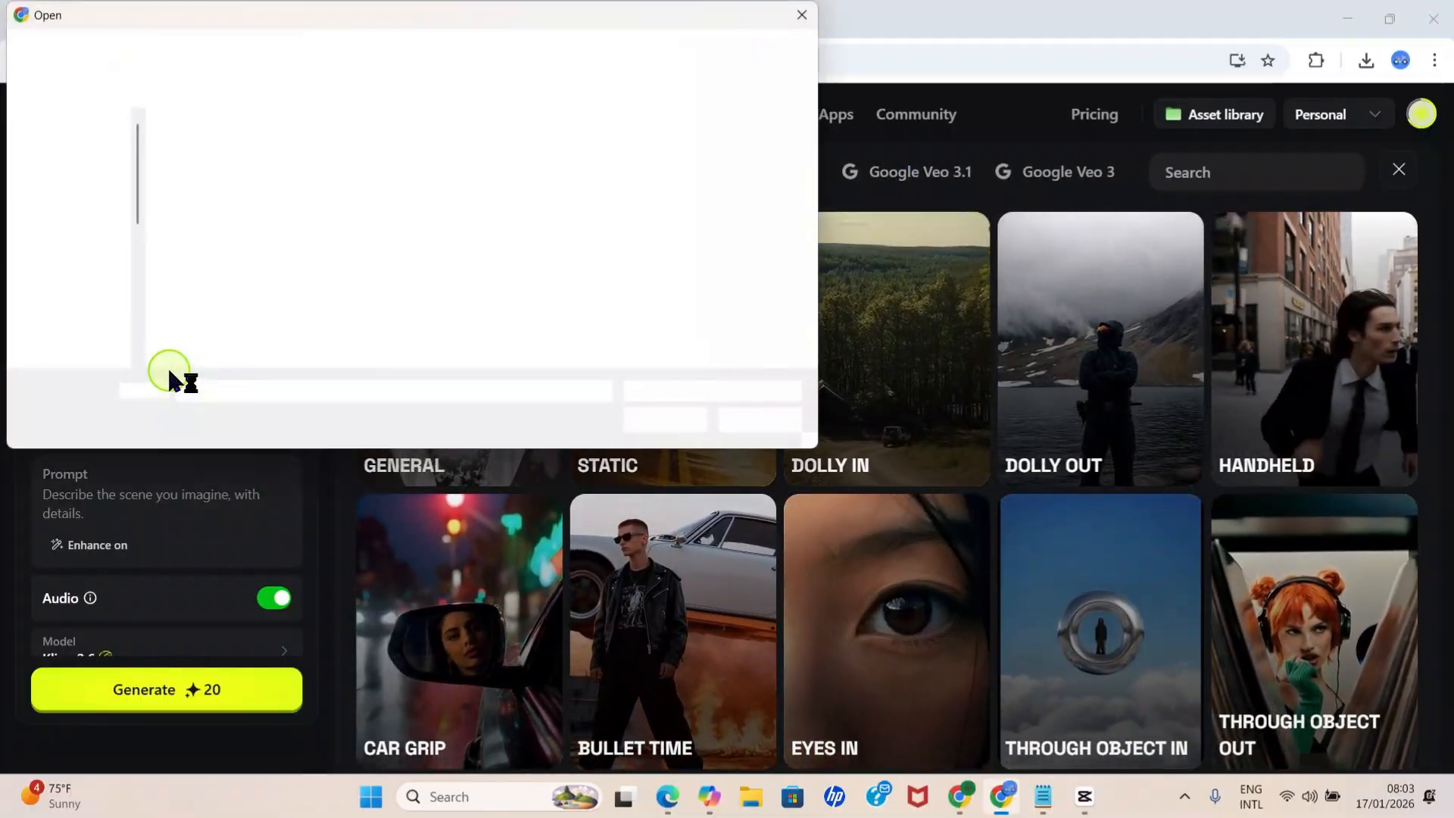
left_click(318, 200)
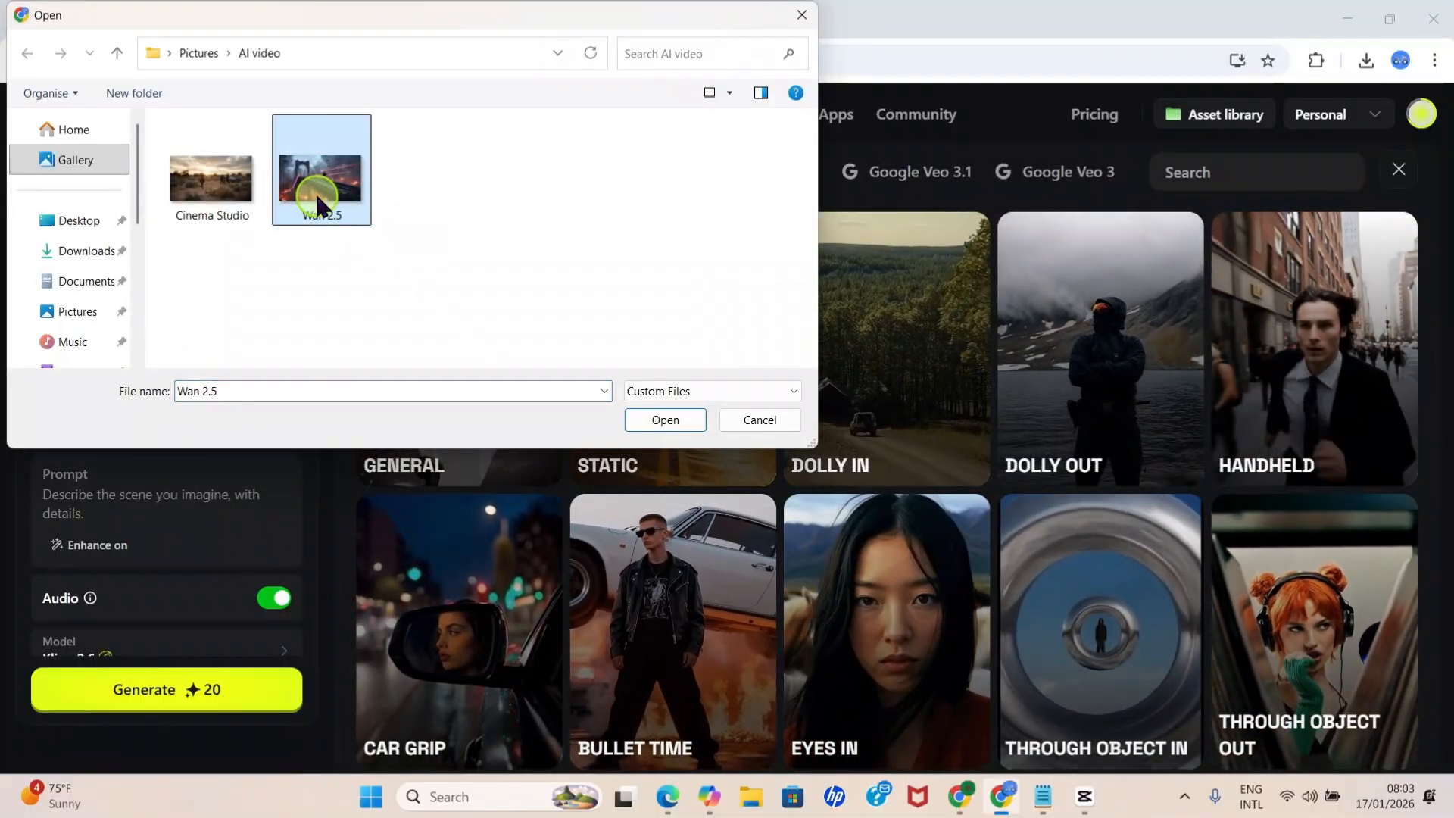
left_click(668, 420)
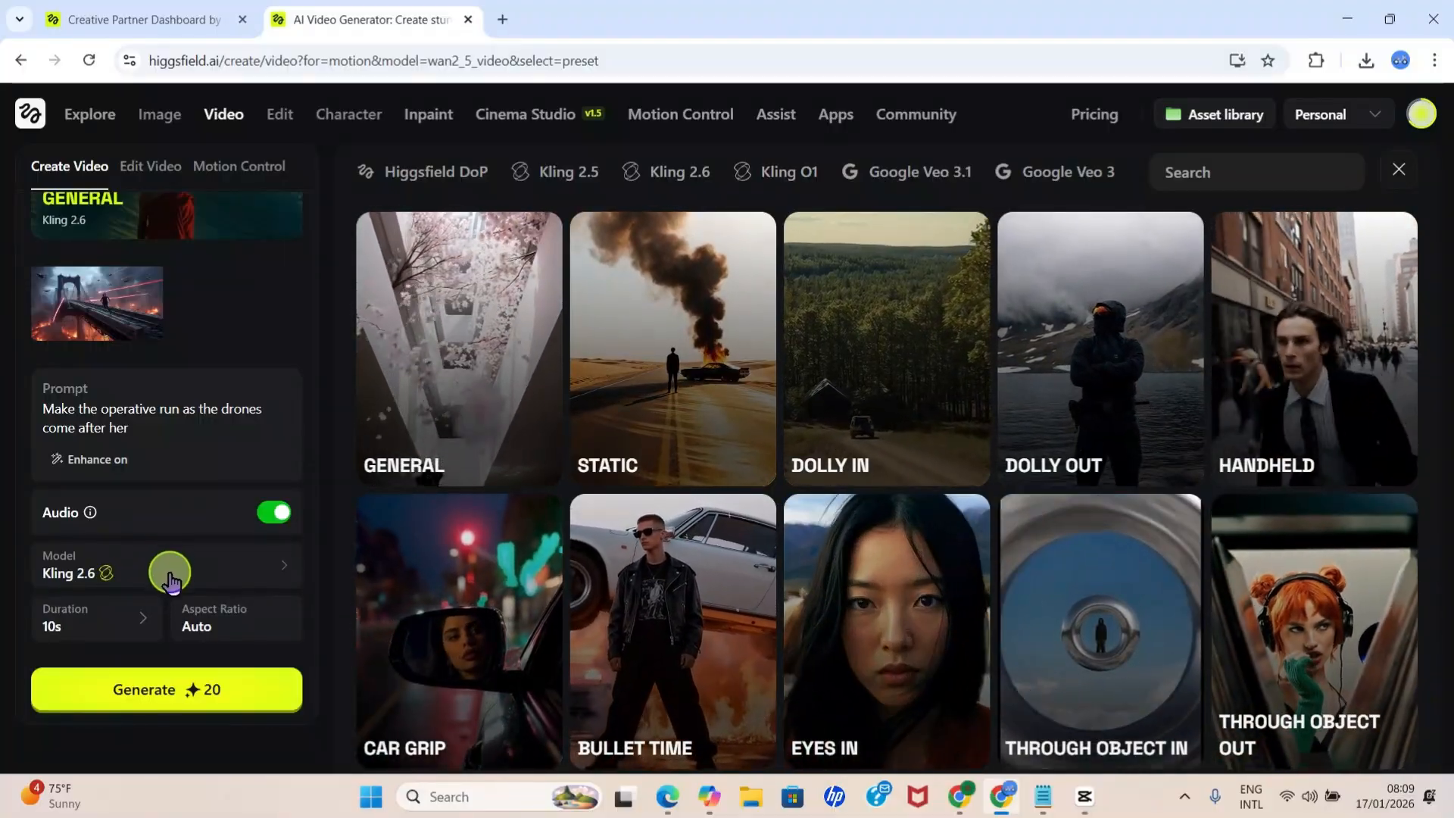
Generate the drone chase video with the Wan 2.5 model at 1080p resolution and play the result.
left_click(170, 575)
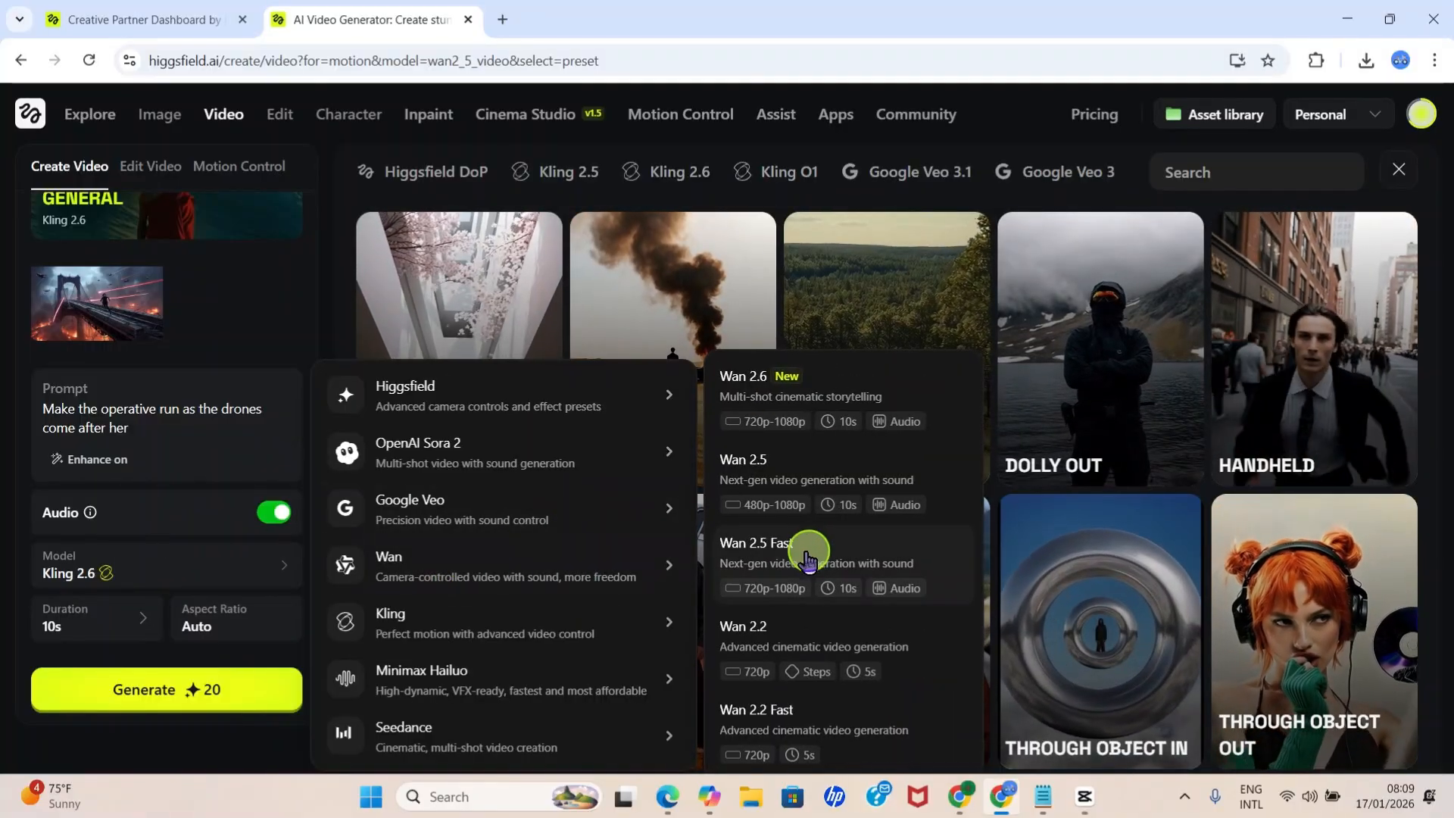
left_click(791, 496)
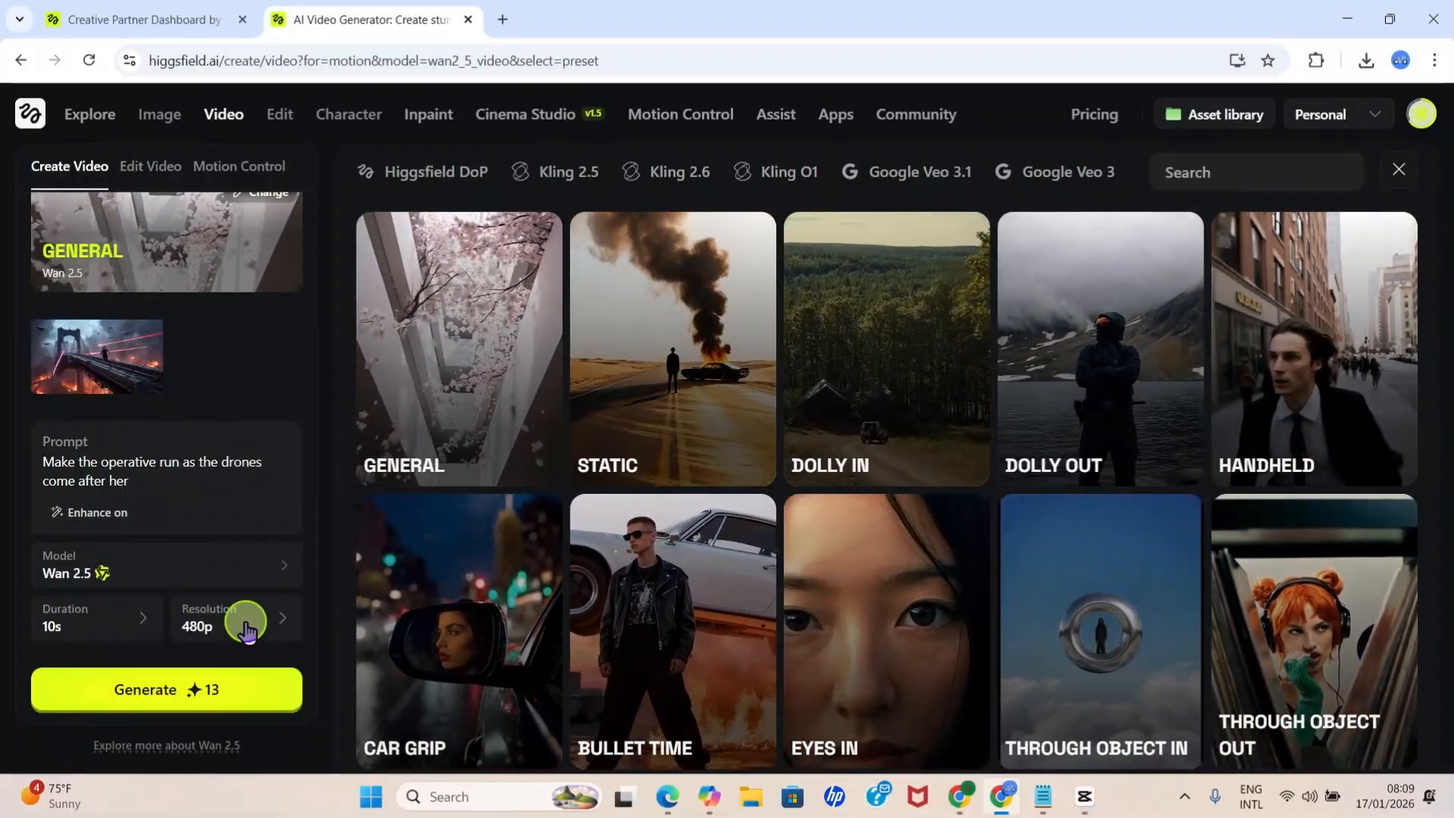
left_click(240, 627)
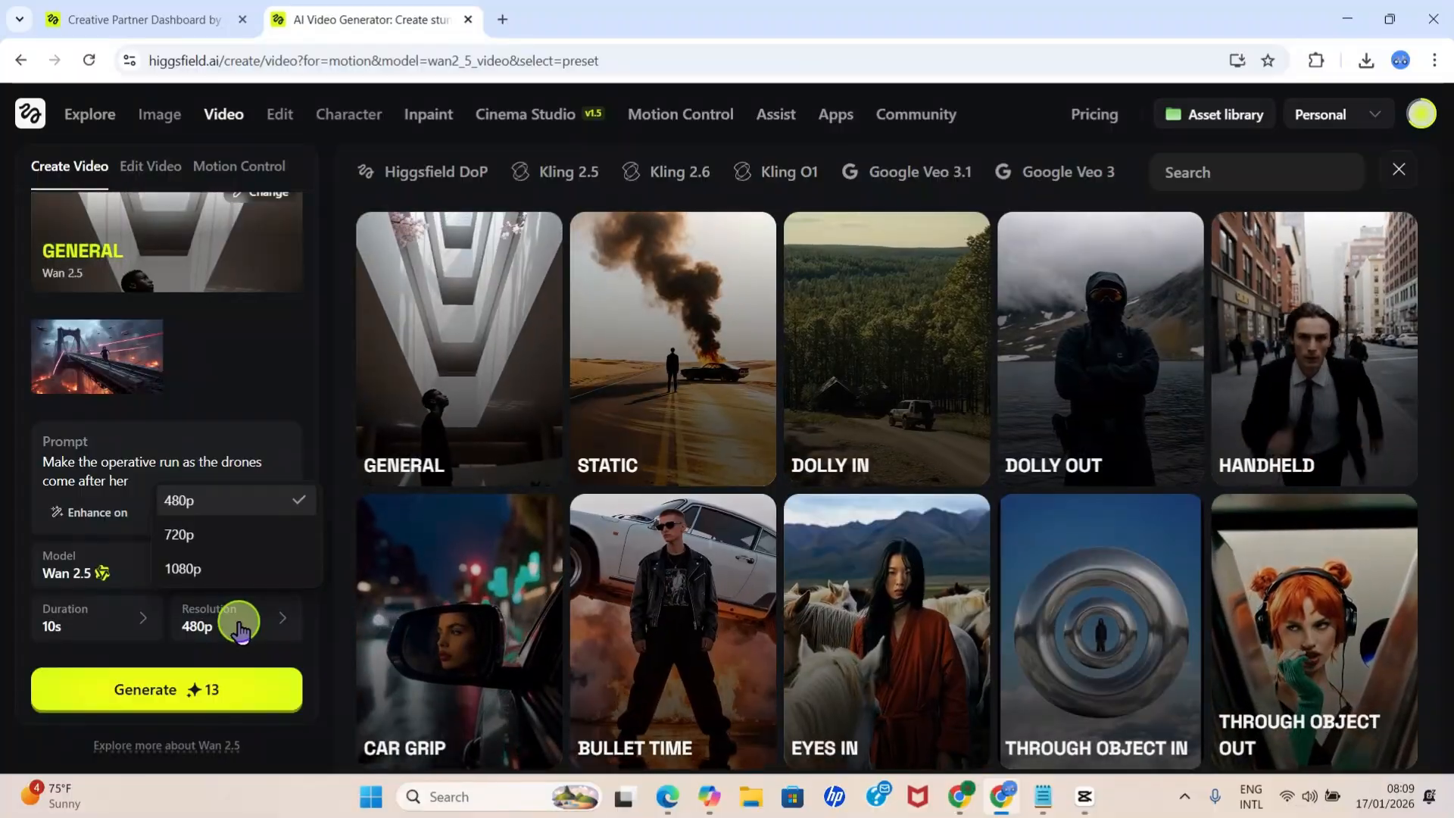
left_click(186, 569)
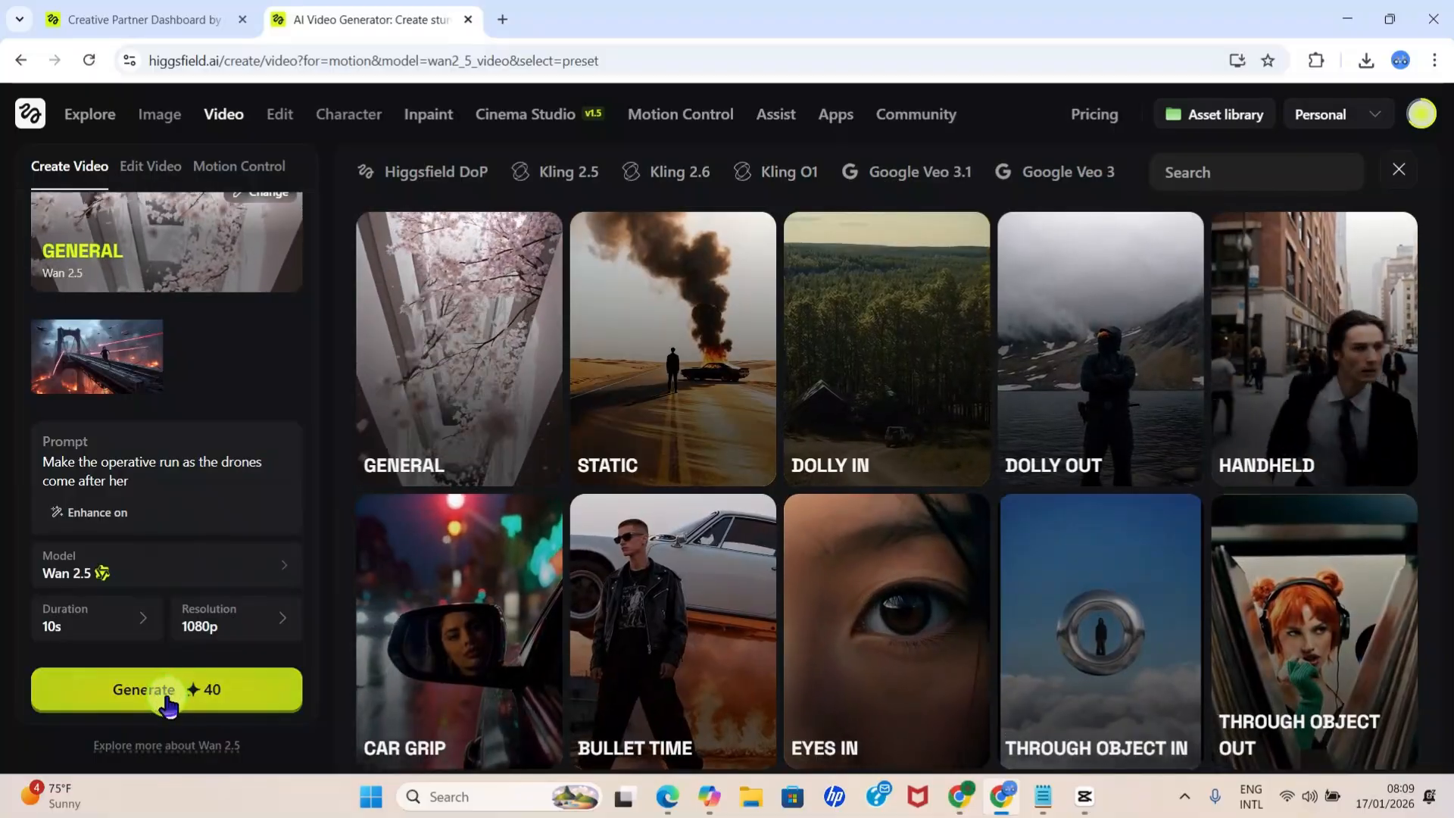
left_click(159, 701)
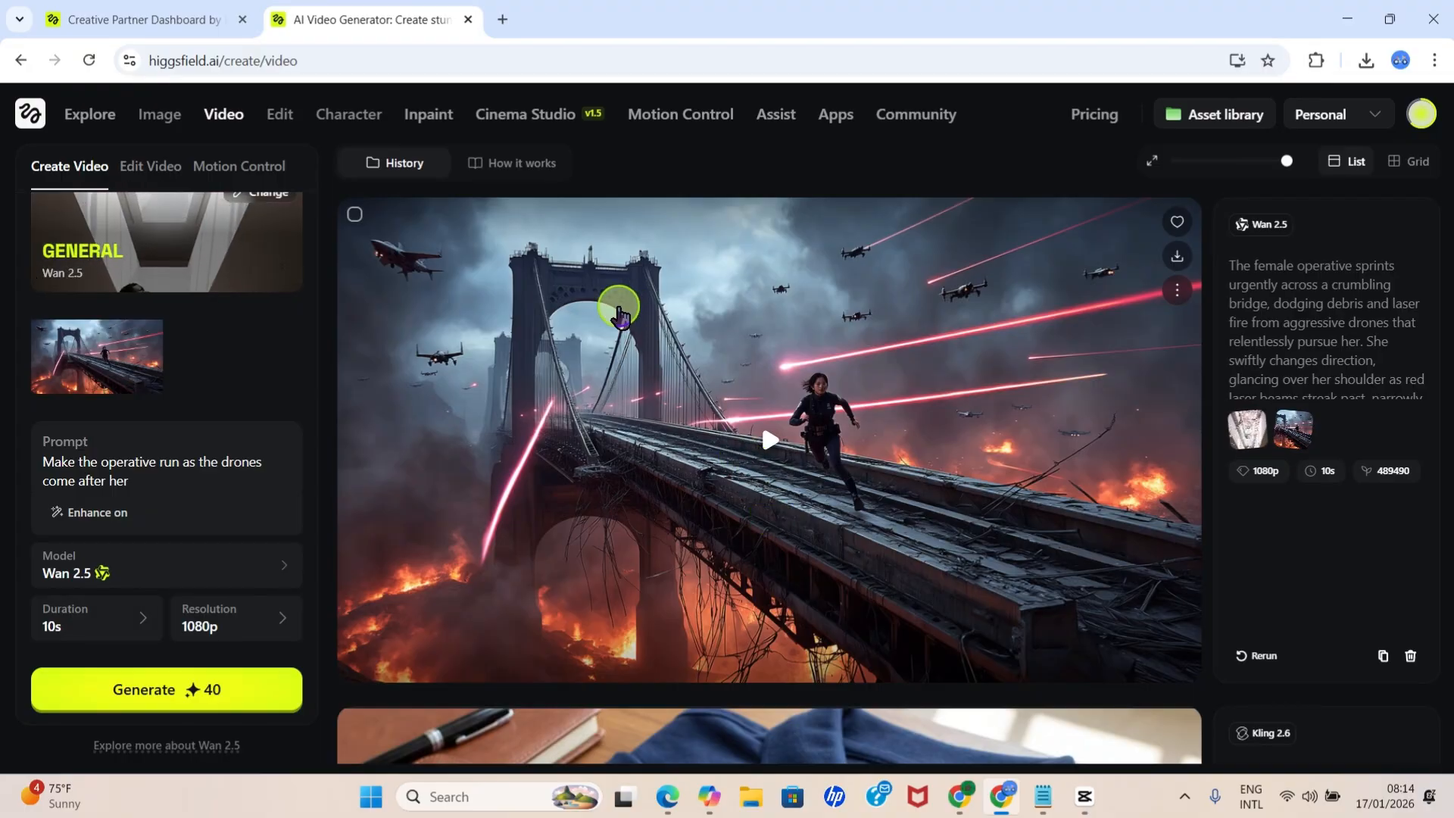
left_click(778, 455)
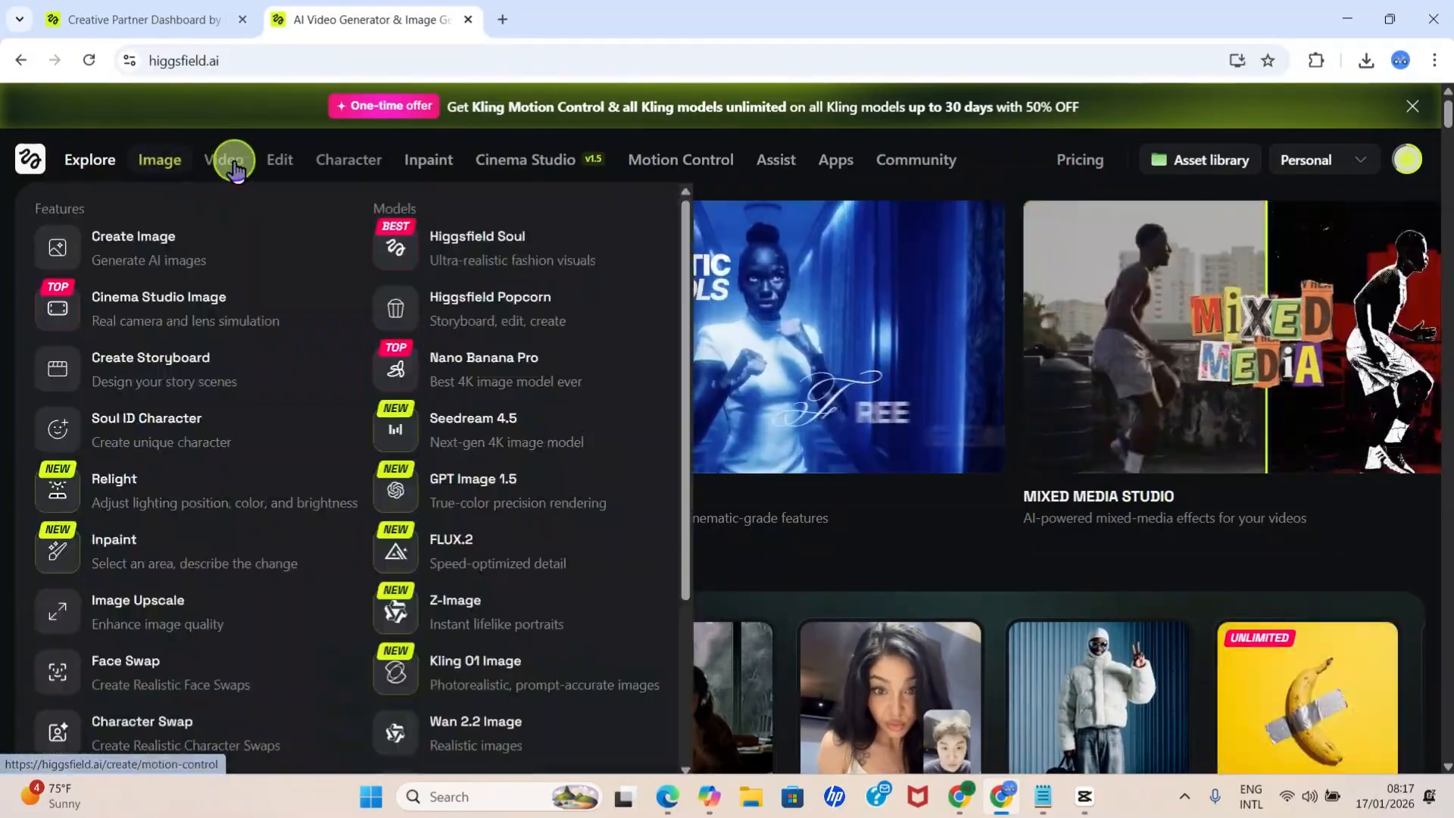
Open Cinema Studio, switch it to image mode and clear the existing image prompt.
mouse_move(228, 158)
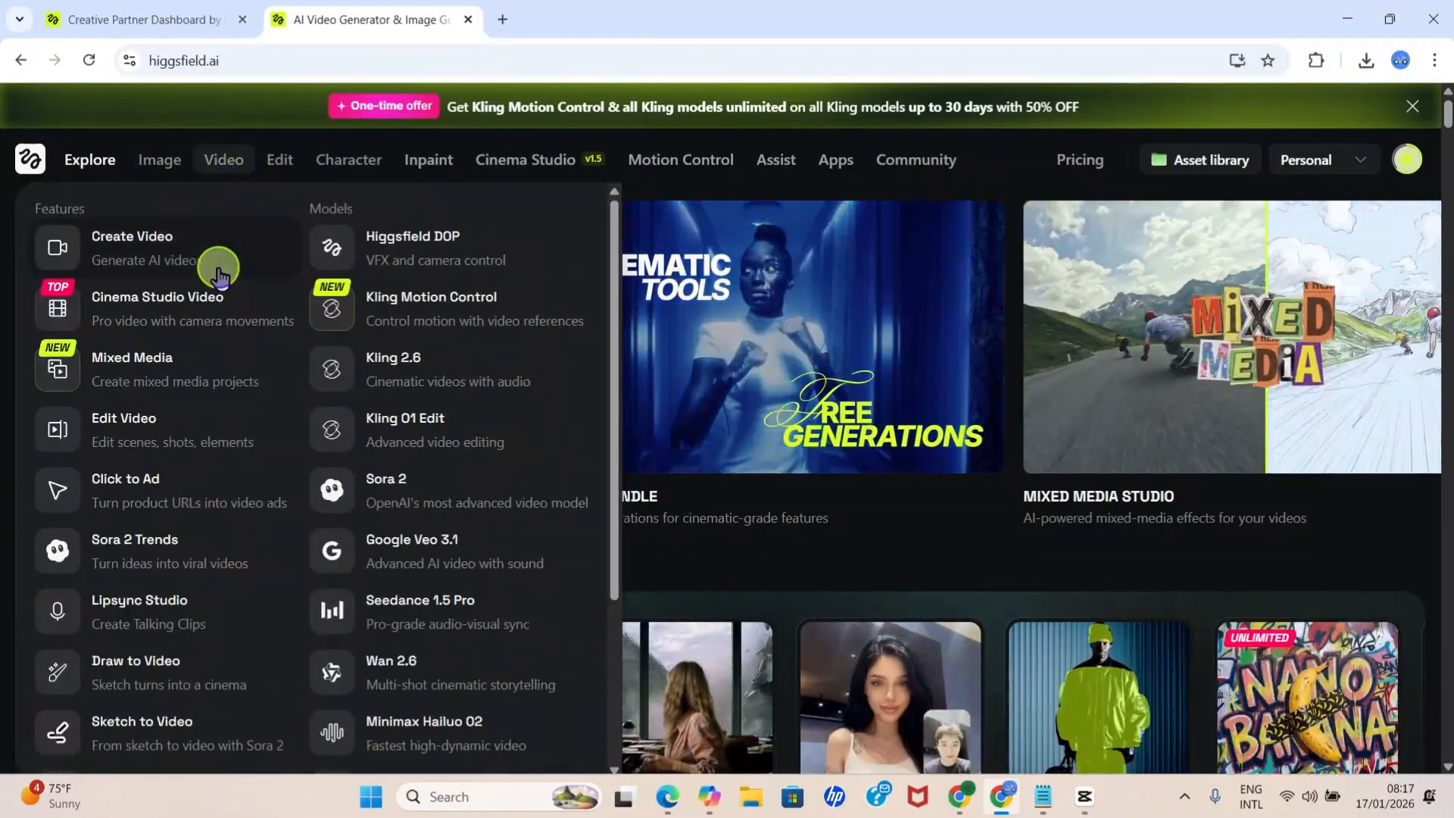
left_click(147, 310)
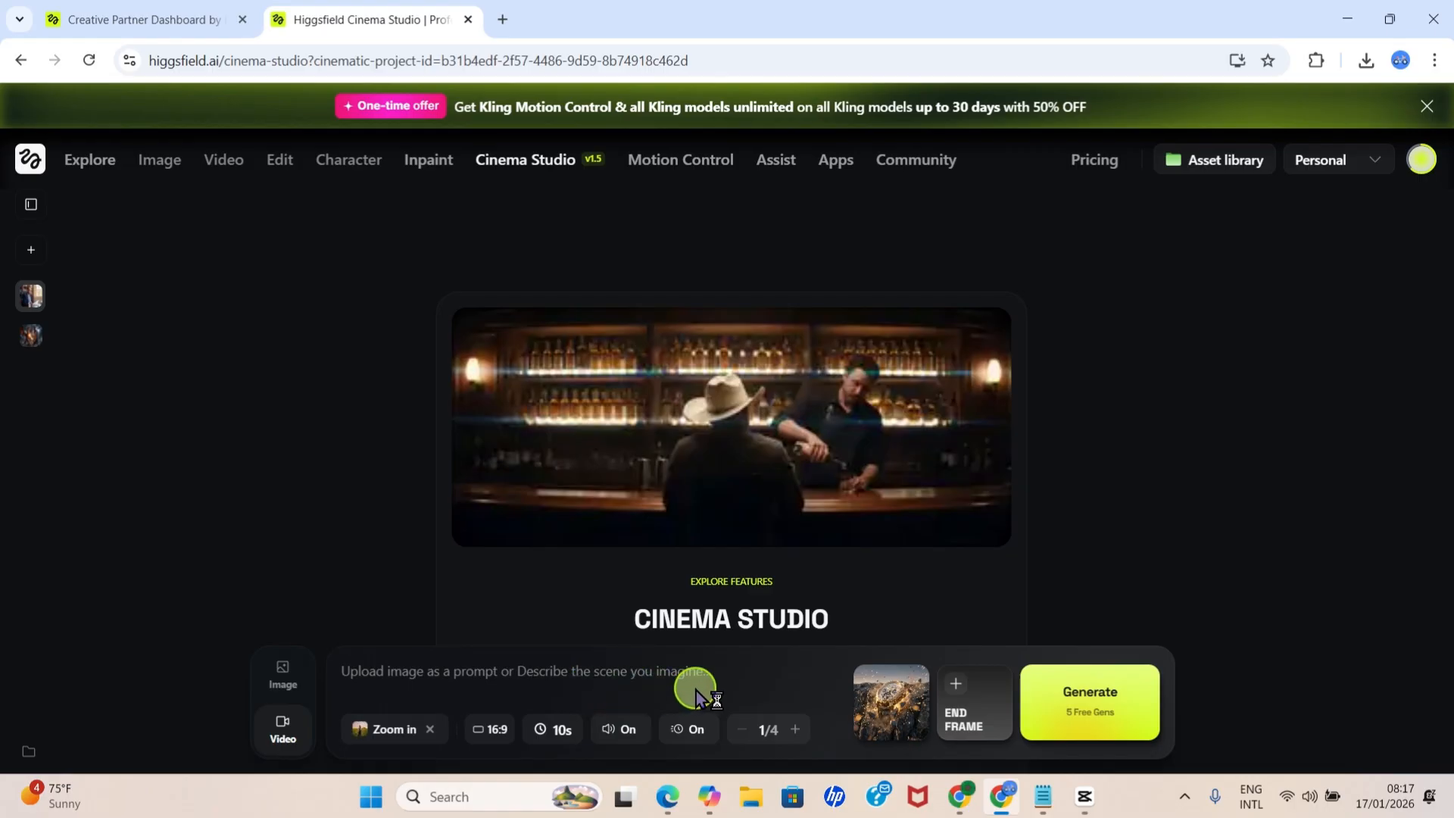
left_click(283, 682)
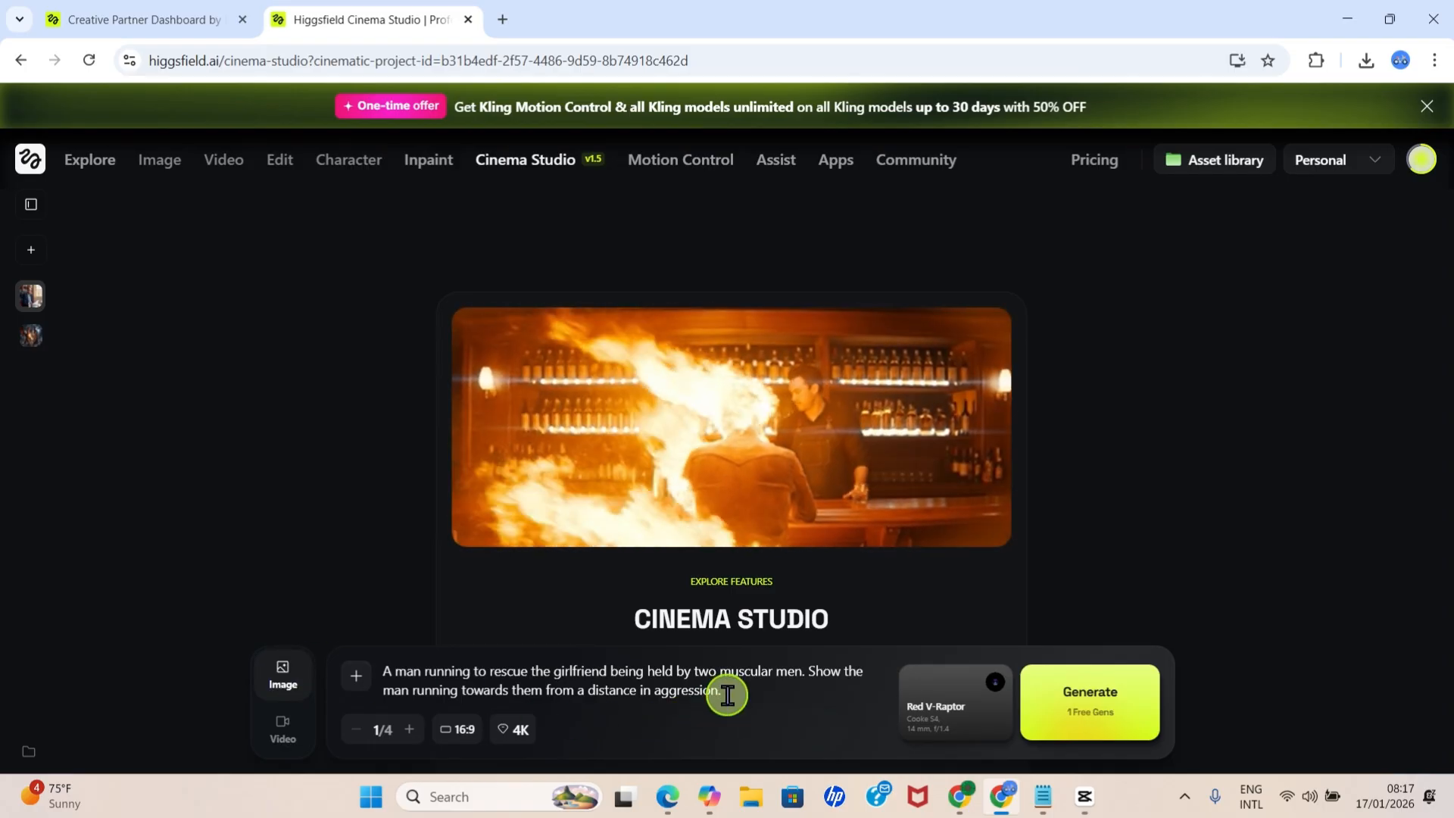
key("ctrl+a")
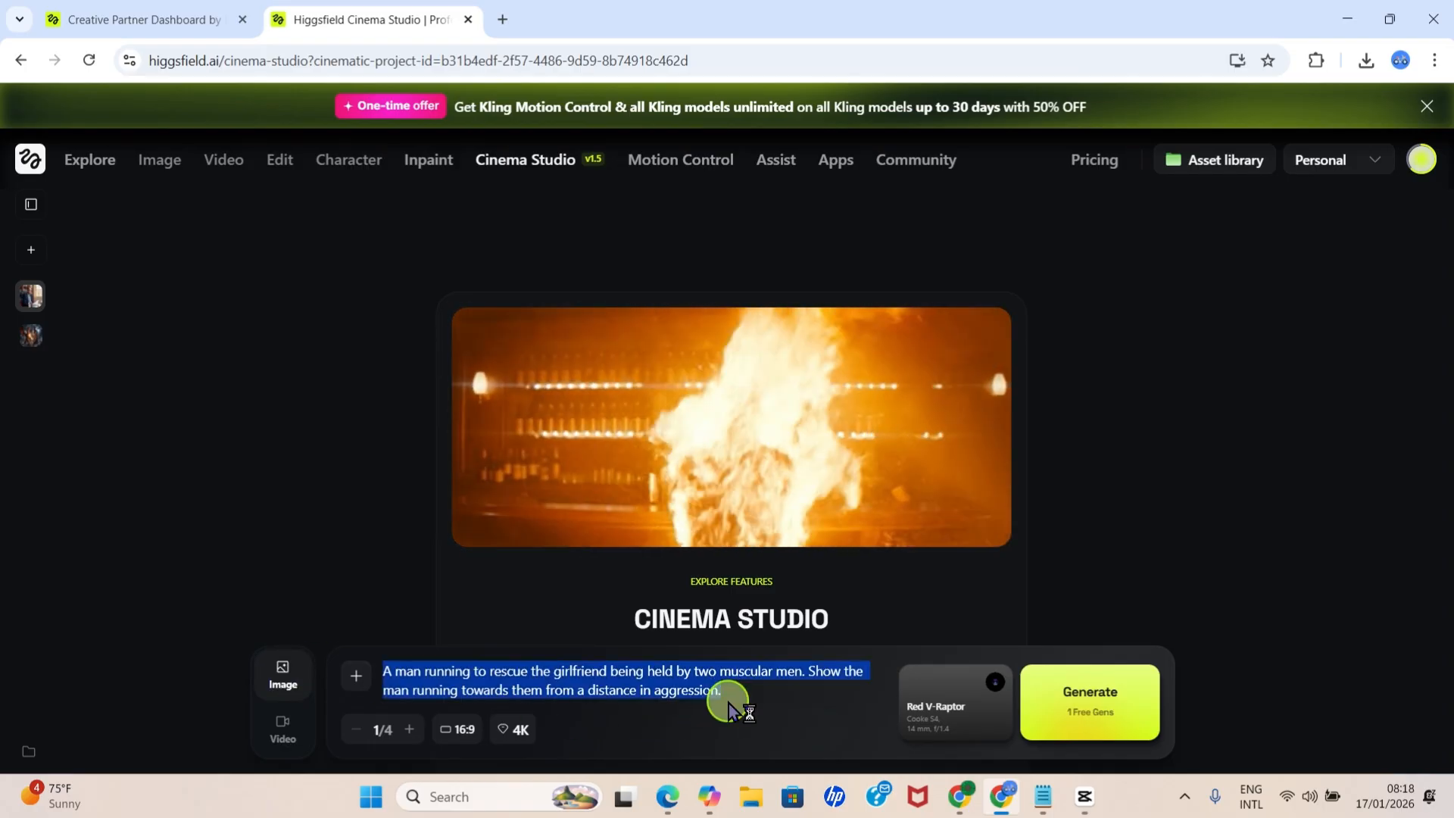
key("BackSpace")
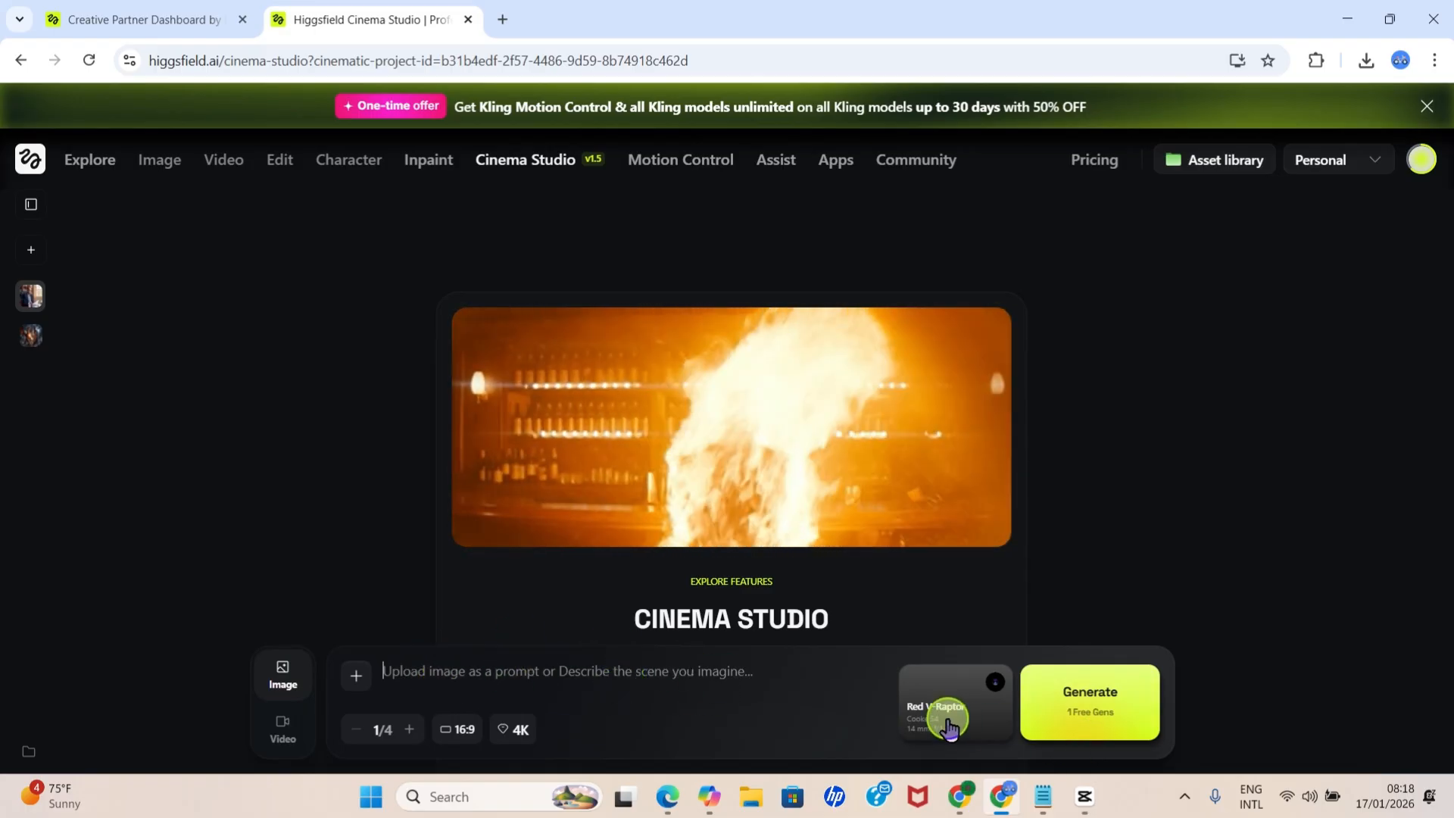
Examine the camera, lens, focal length and aperture setup for Cinema Studio images.
left_click(946, 719)
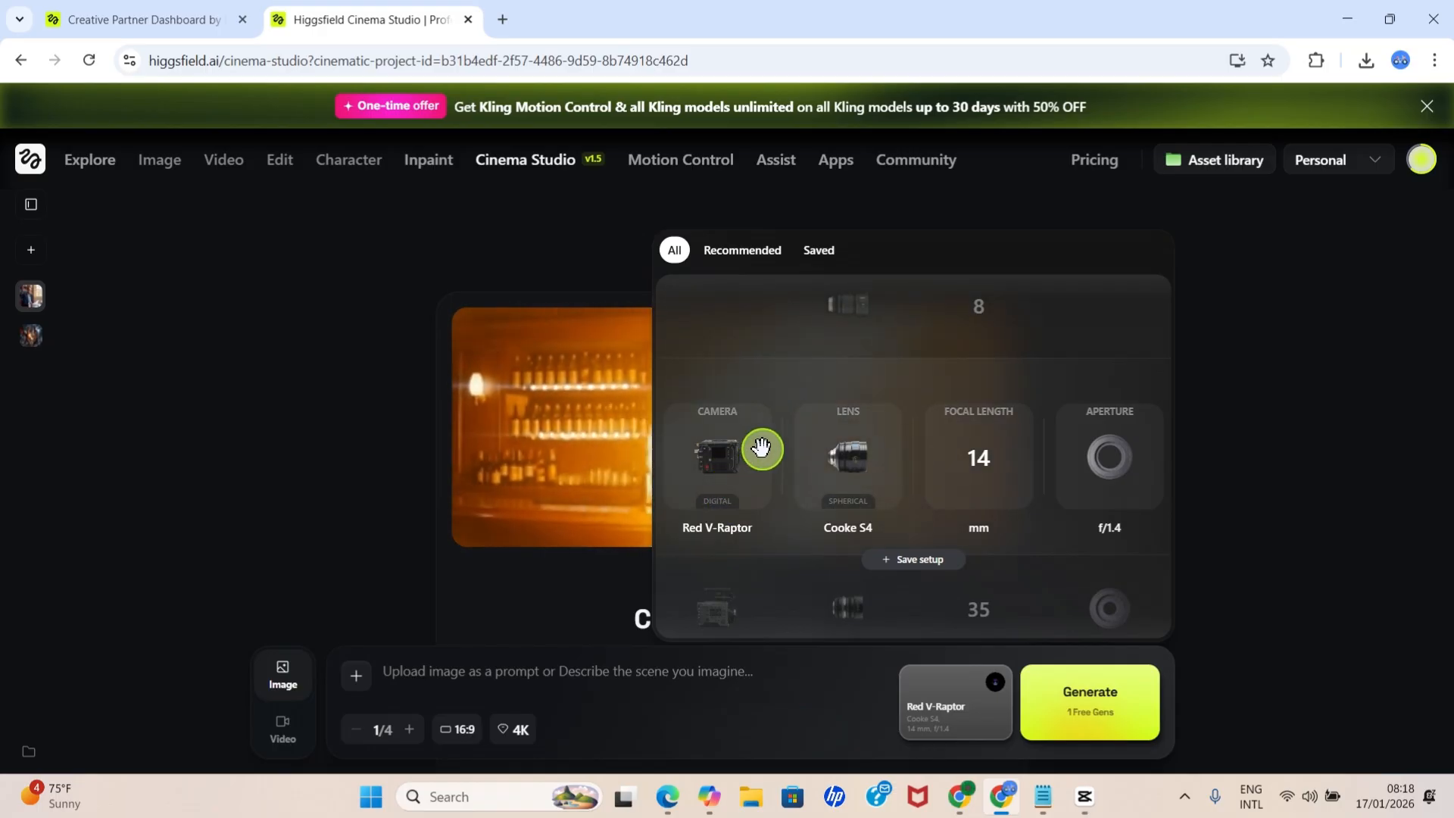
left_click(1310, 629)
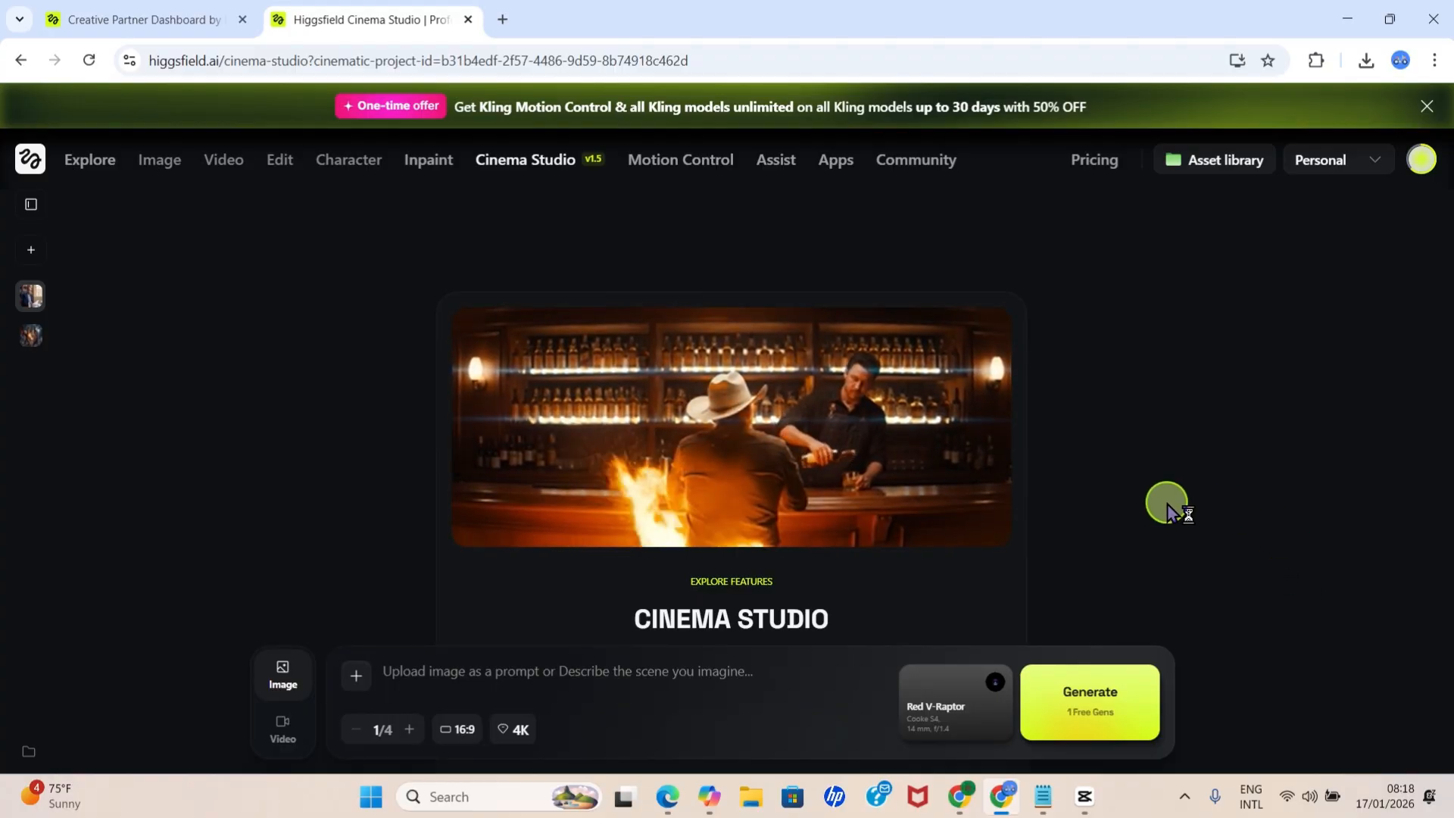
Switch Cinema Studio to video mode and replace the start frame with the "Cinema Studio" image from the AI video folder.
left_click(287, 739)
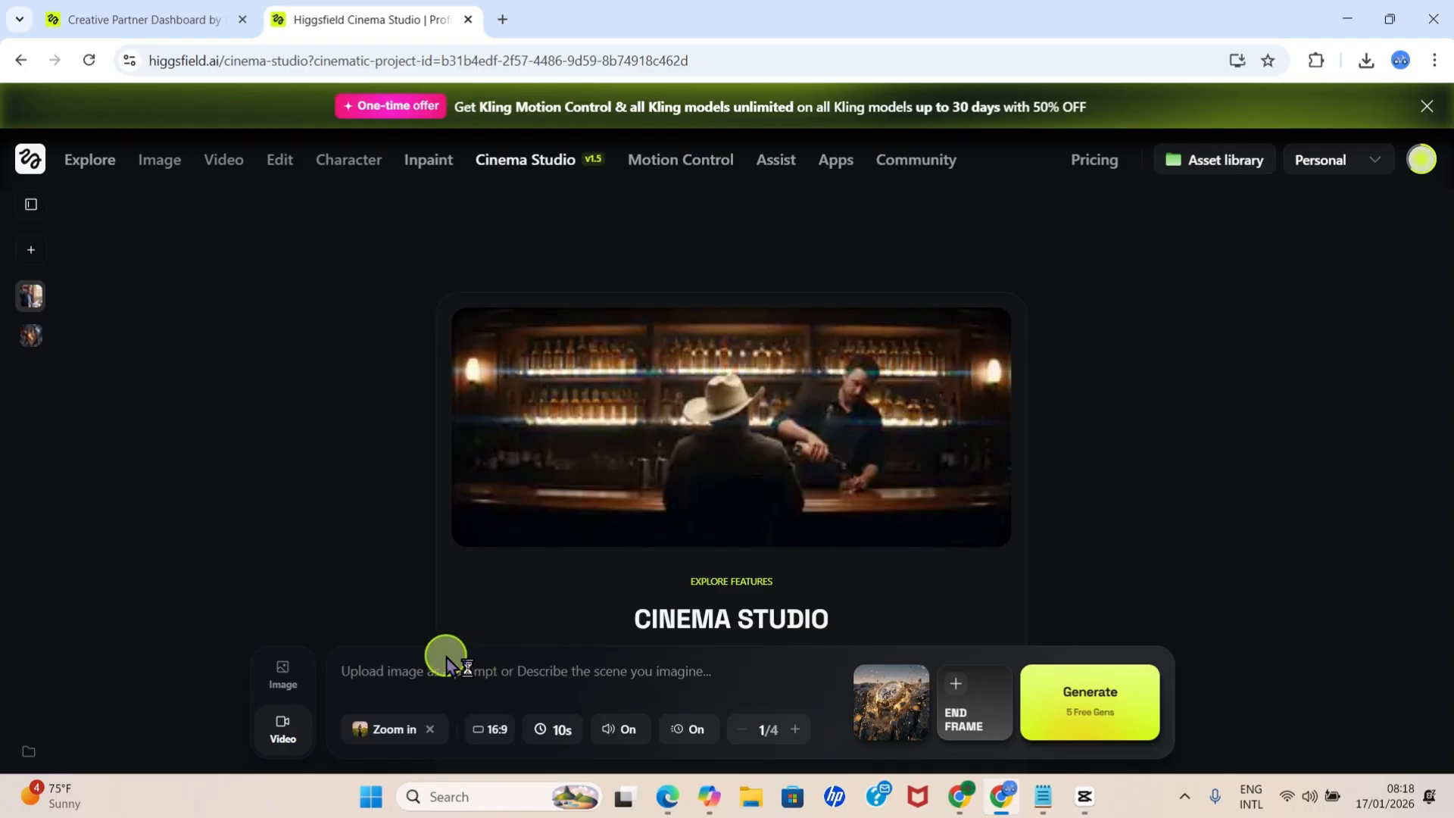
mouse_move(909, 701)
left_click(926, 670)
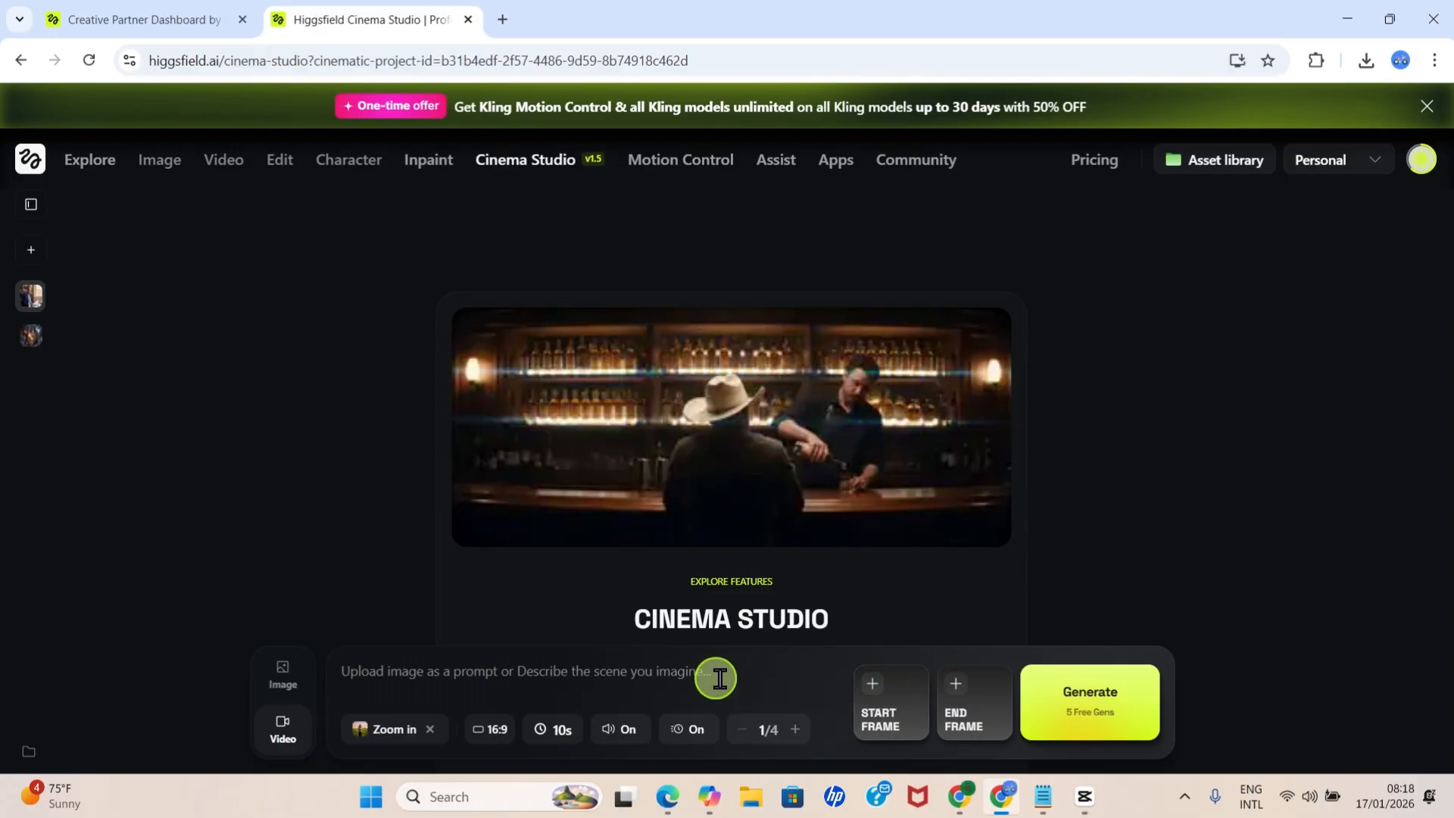
left_click(901, 706)
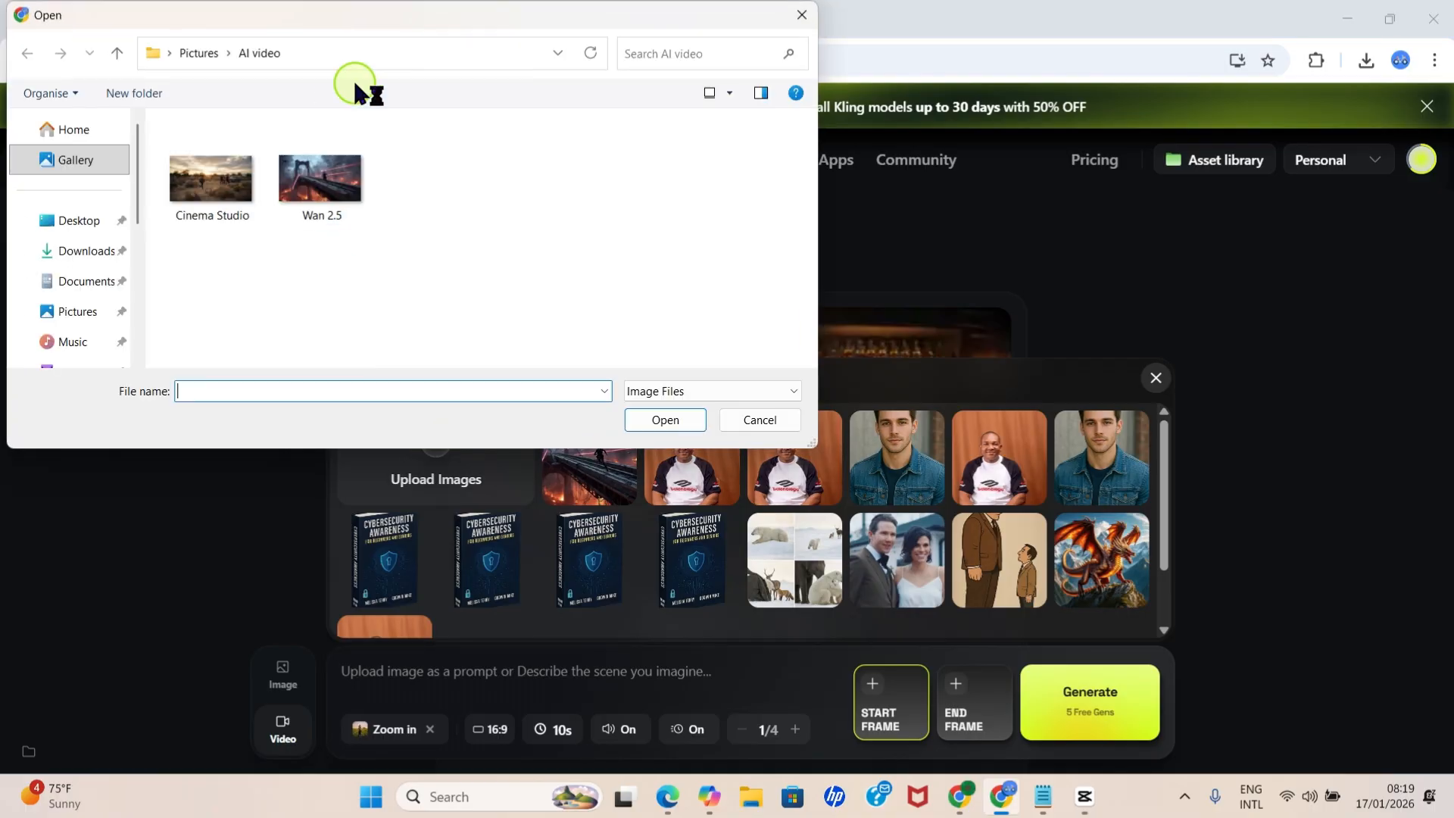
left_click(182, 196)
double_click(187, 182)
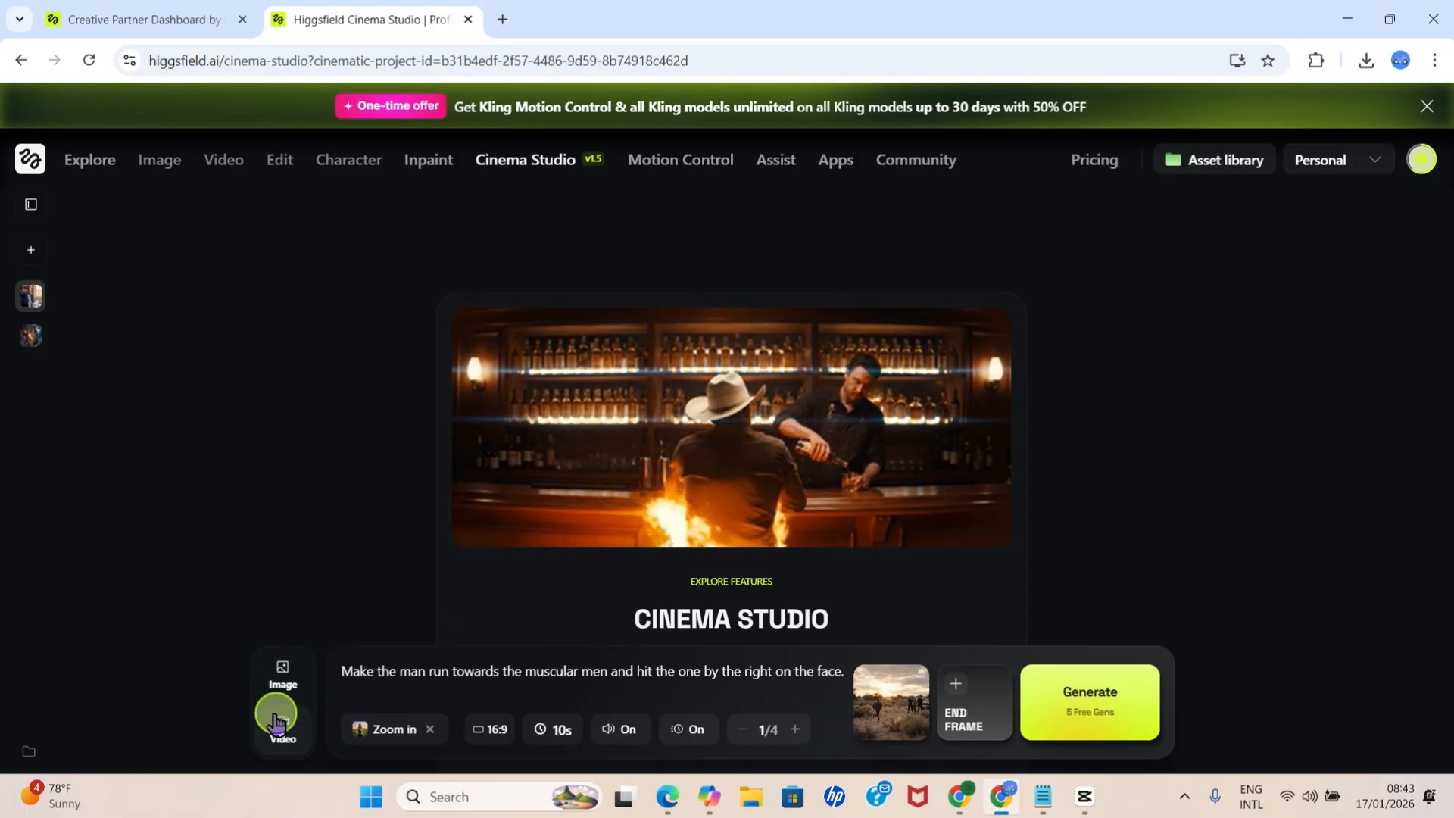
Remove the video's camera movement preset and select Zoom in from the camera movement options.
mouse_move(424, 742)
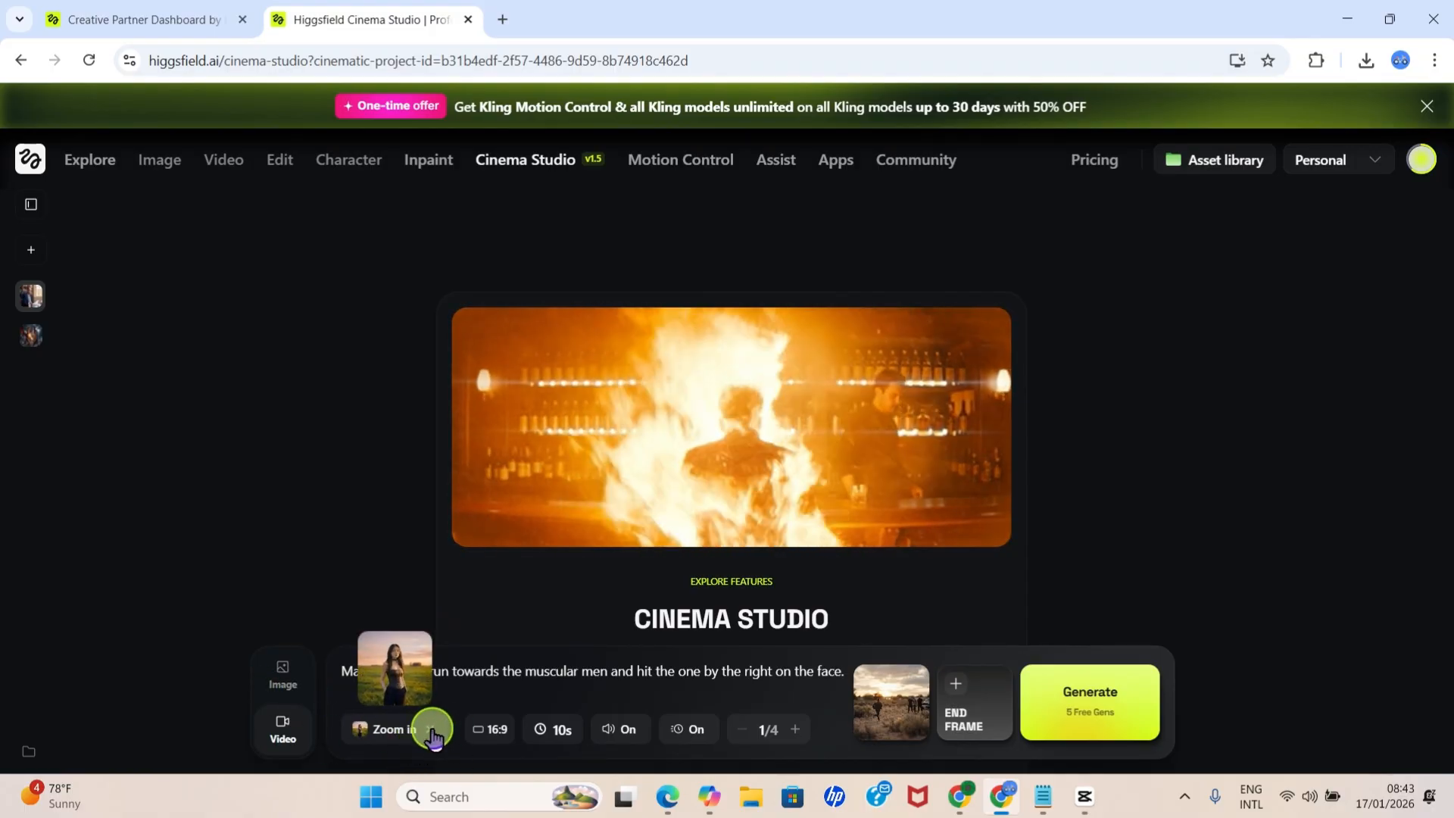
left_click(430, 730)
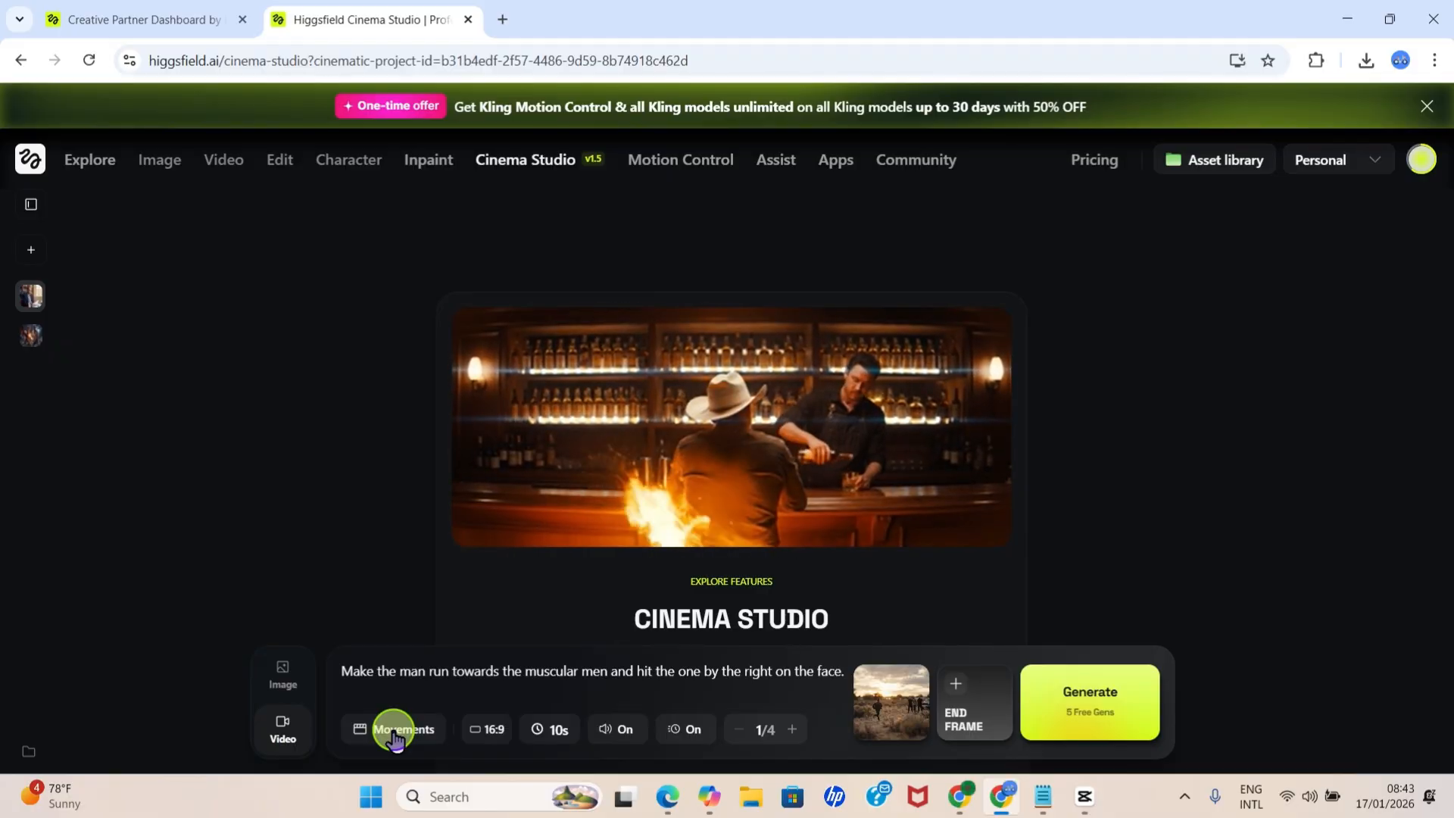
left_click(393, 735)
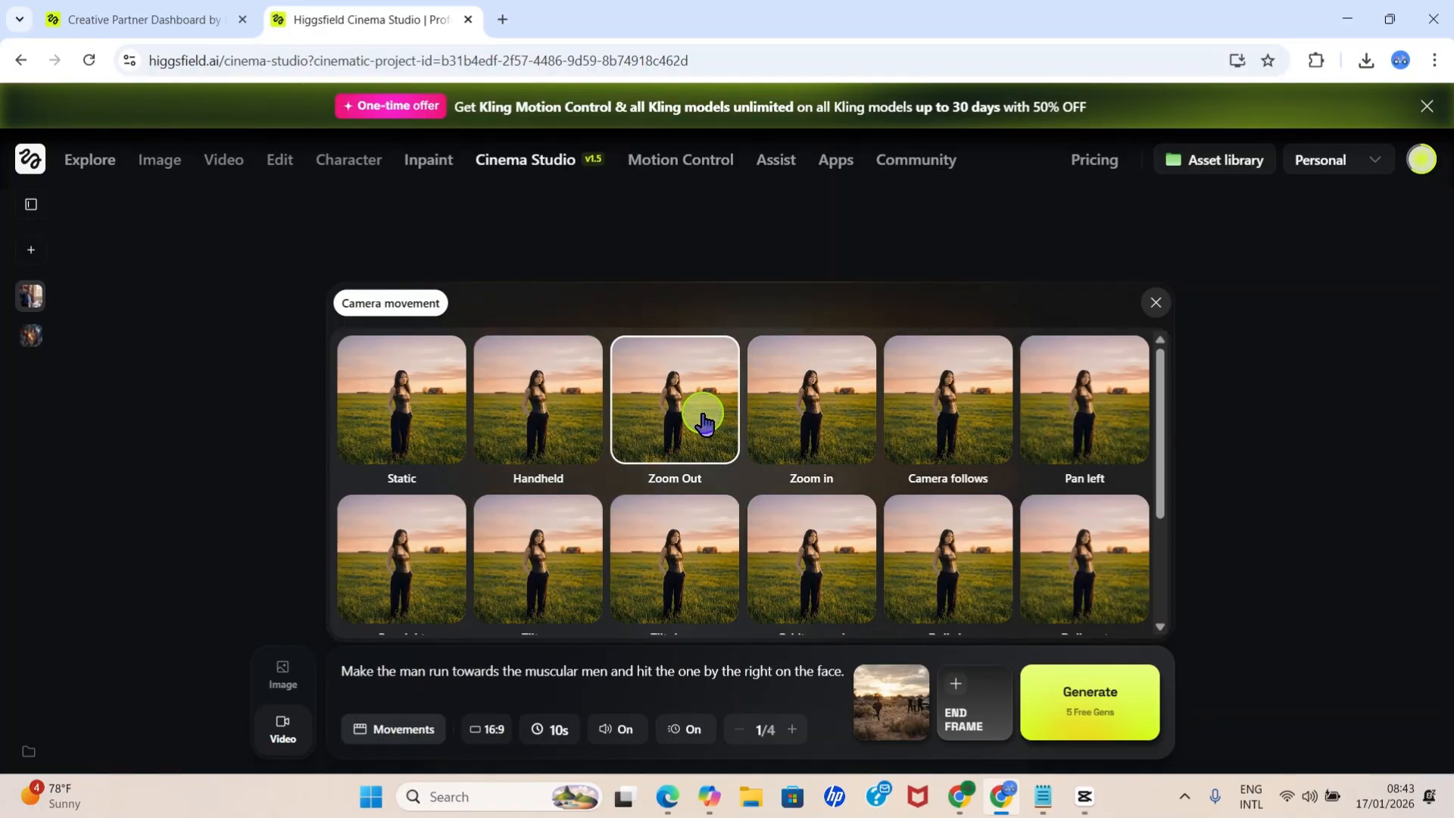
left_click(826, 421)
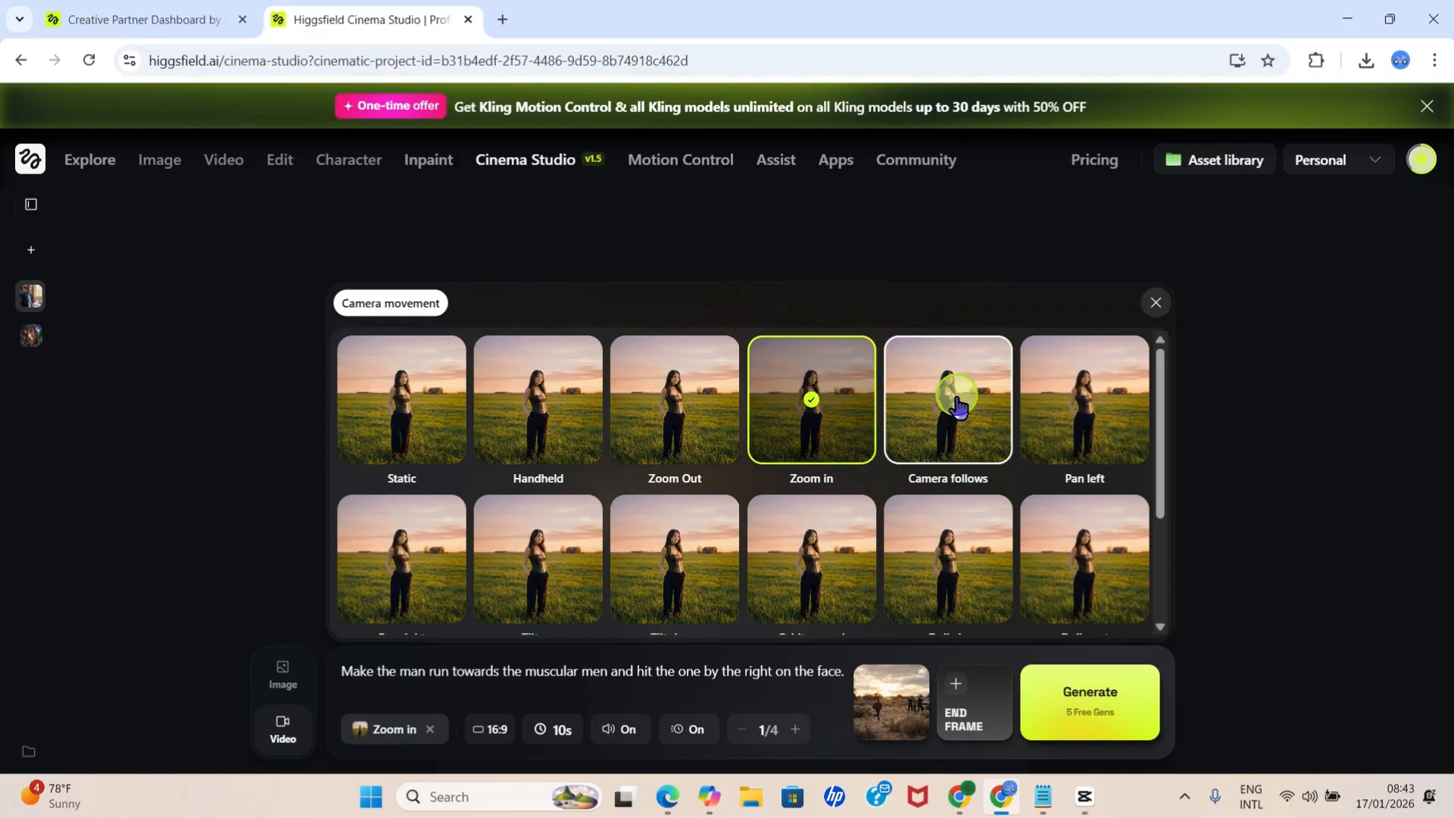
left_click(1157, 303)
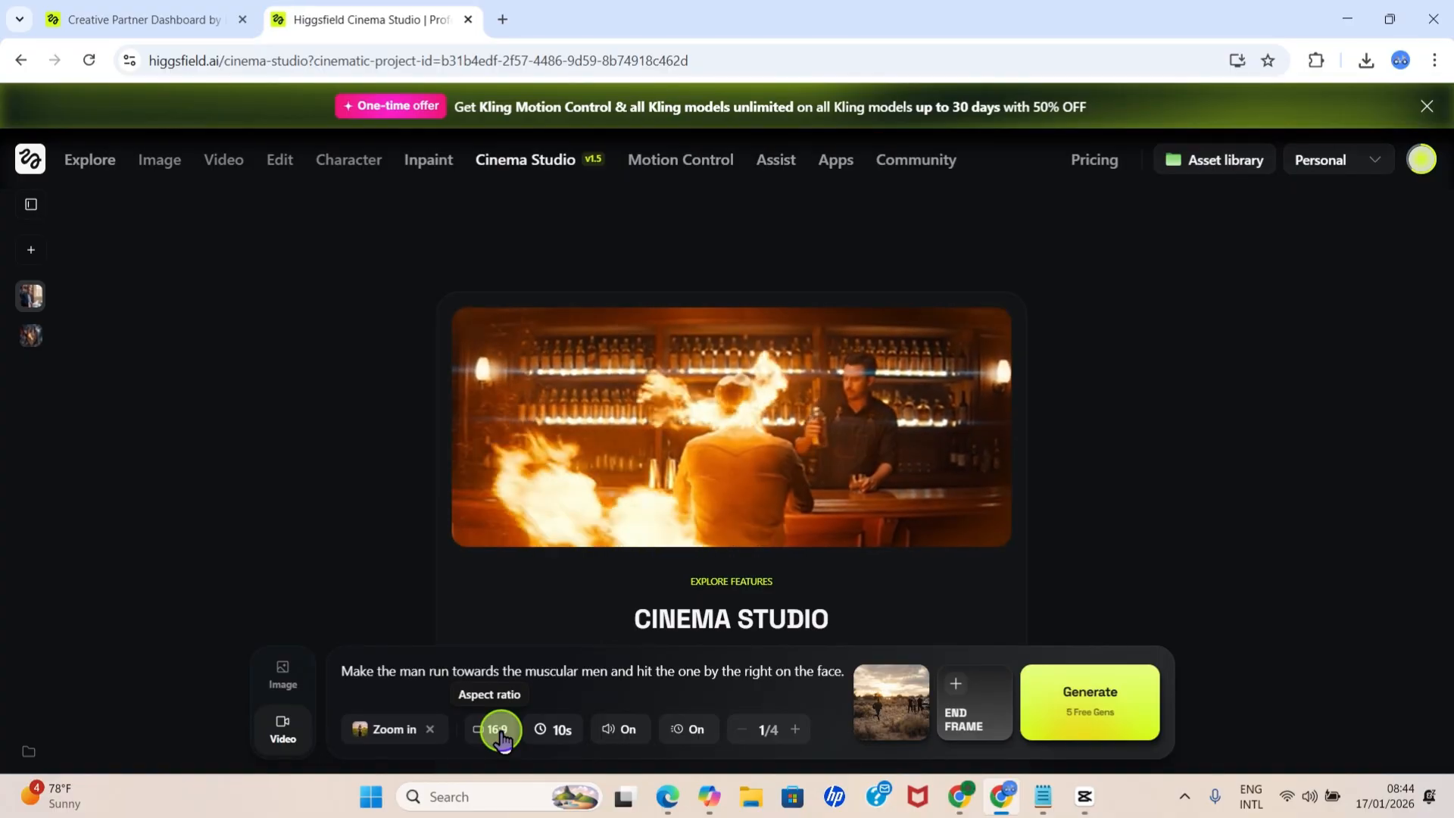
Check the aspect ratio, audio and slow-motion settings and set the number of videos to 2.
left_click(500, 733)
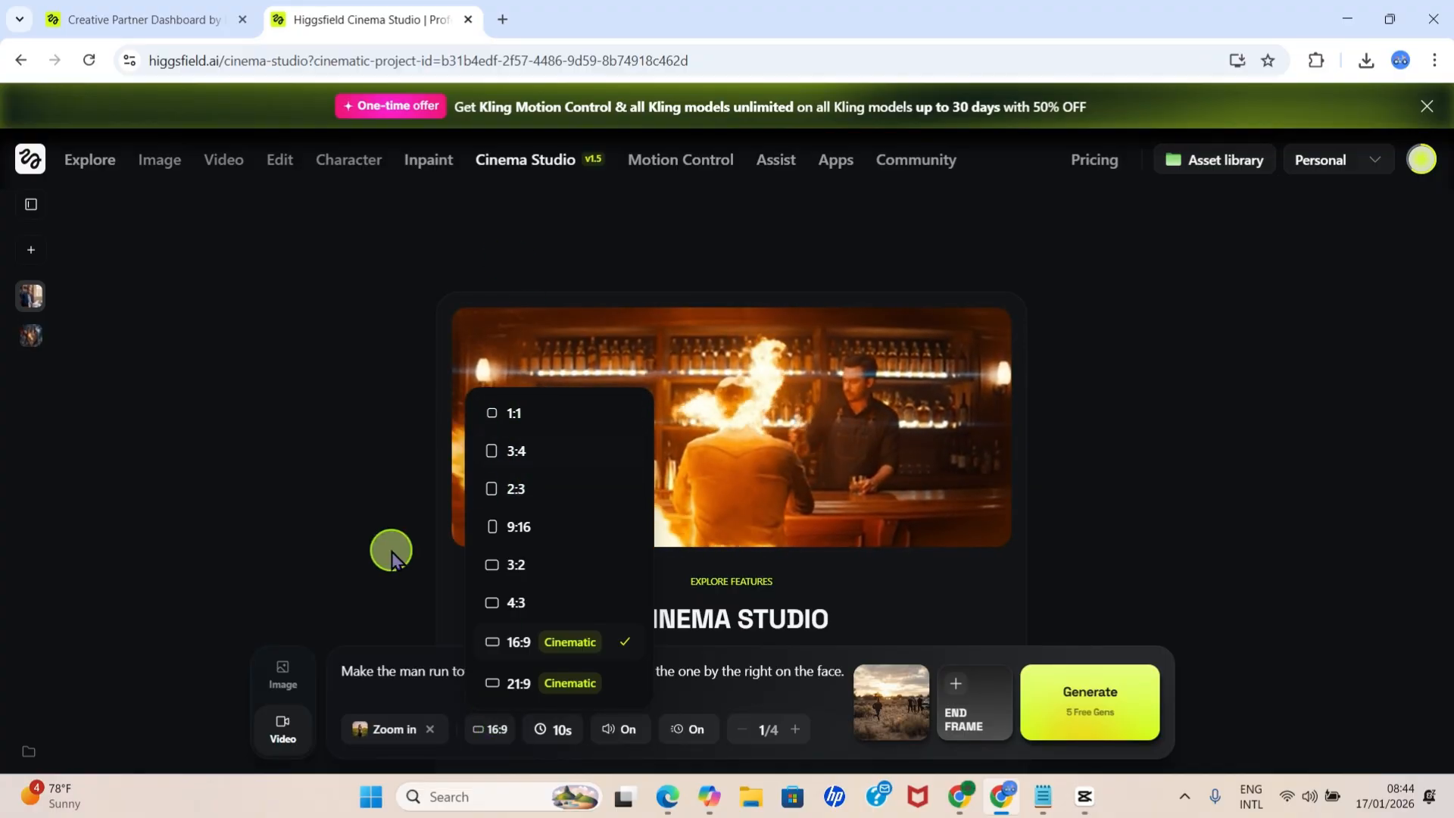
left_click(322, 500)
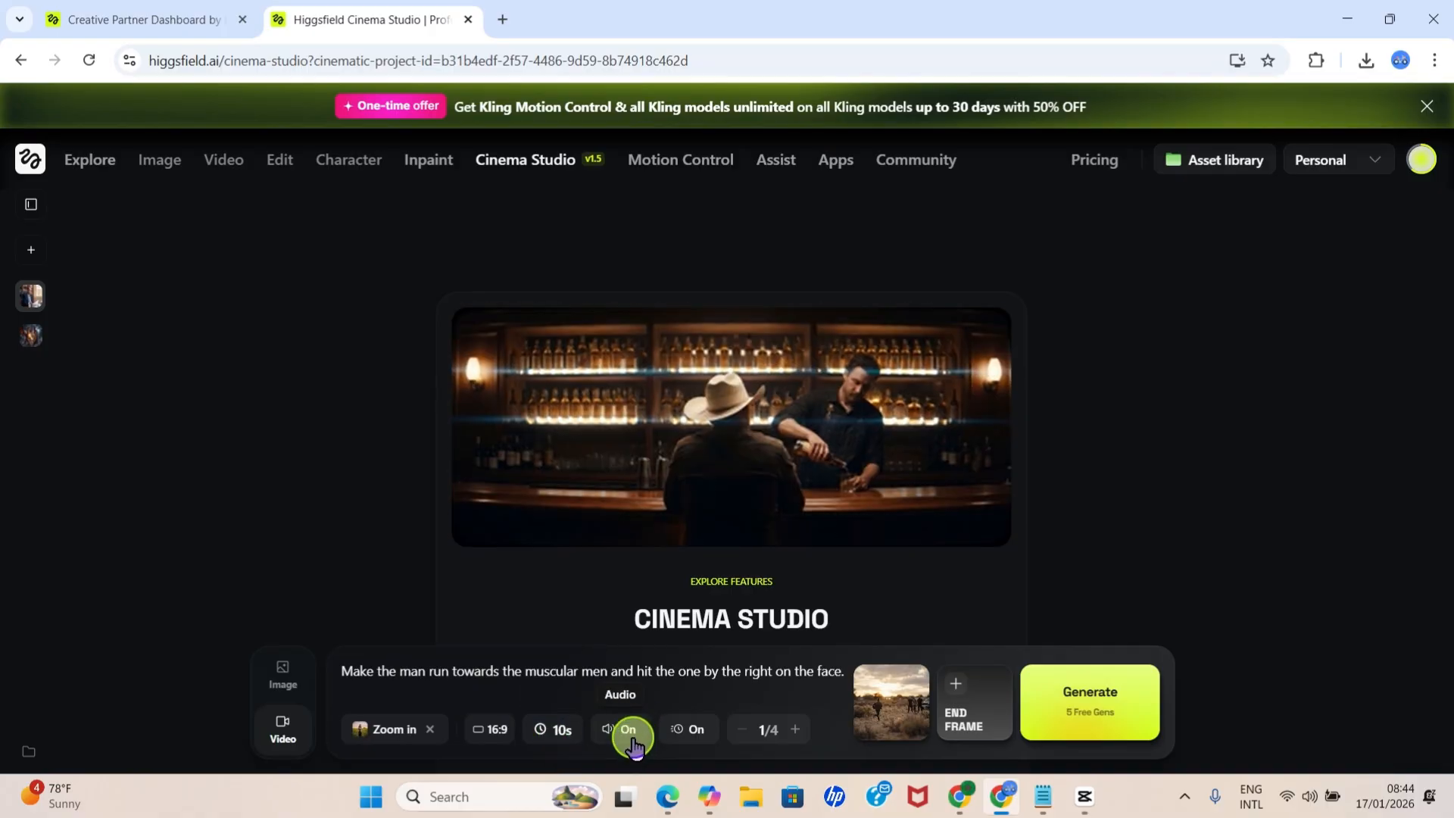
left_click(632, 735)
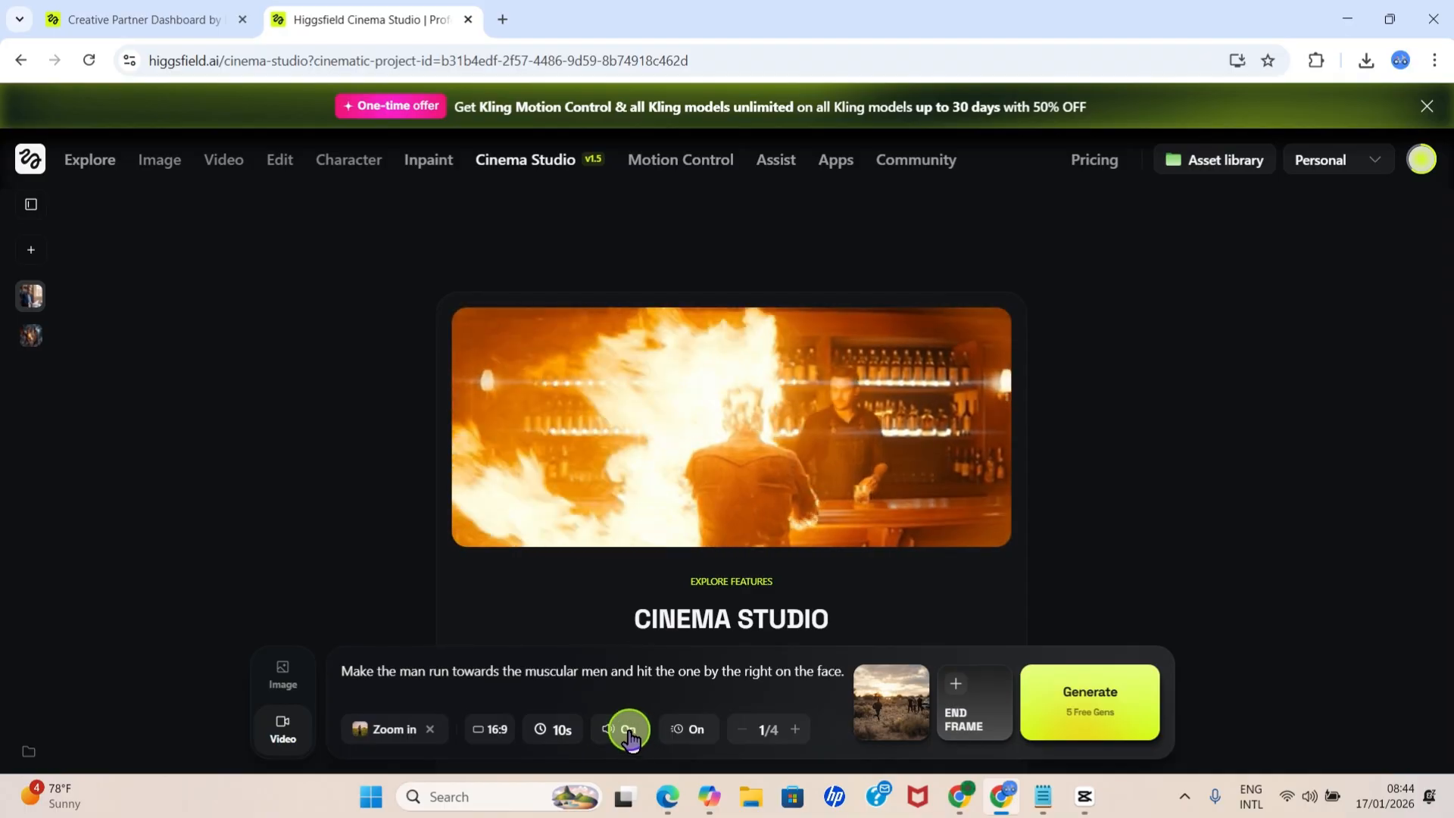
left_click(632, 727)
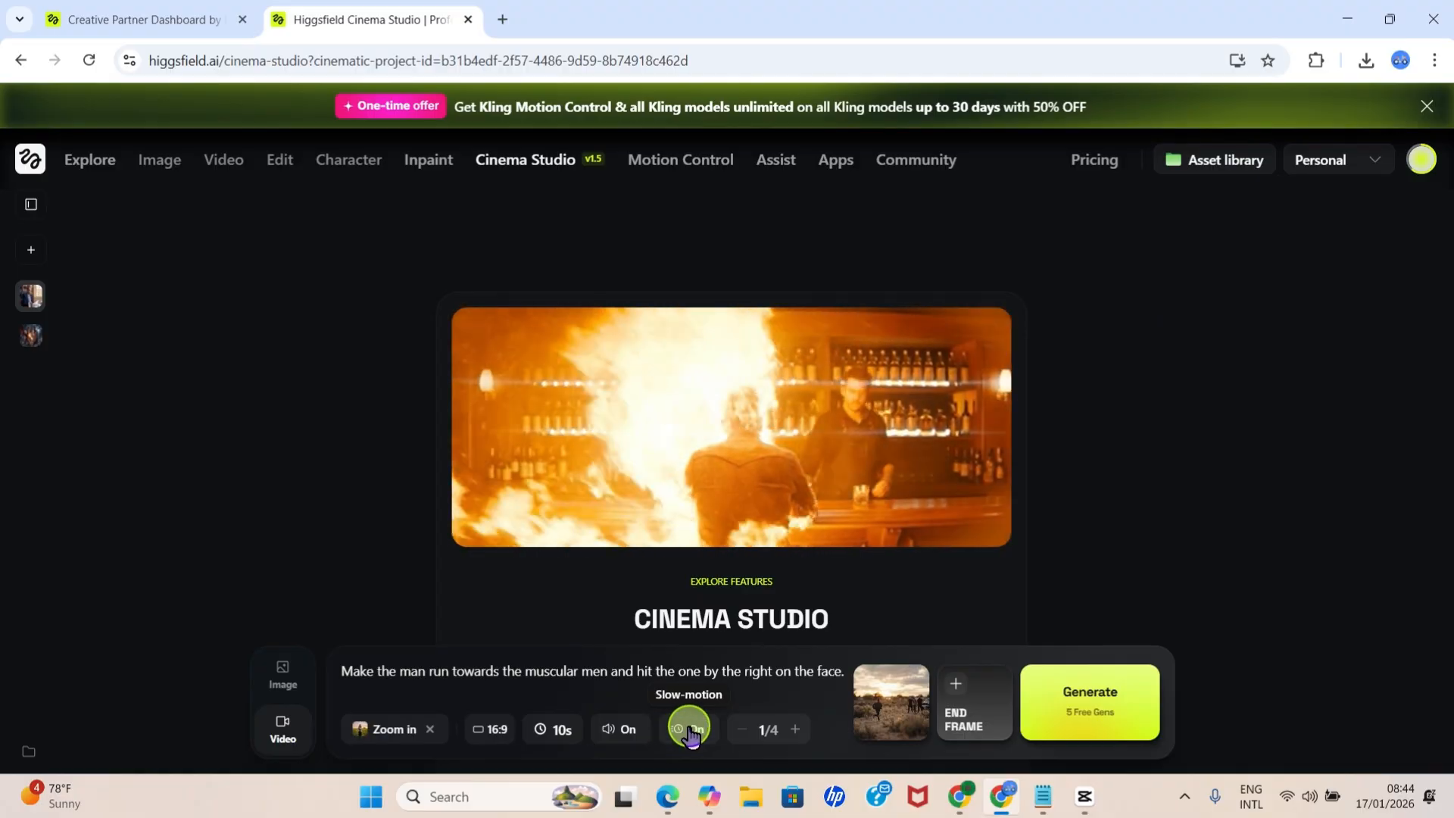
left_click(688, 730)
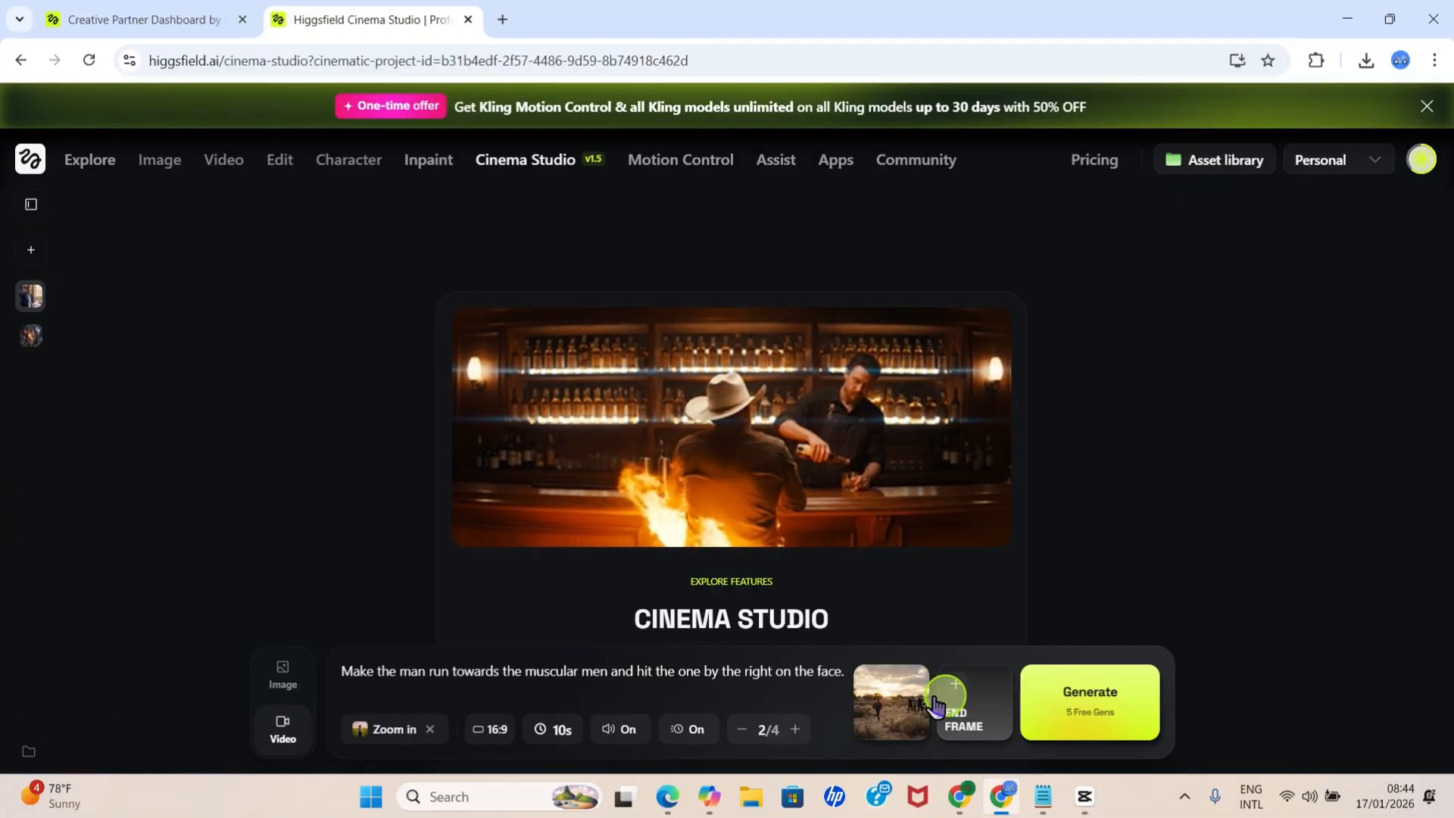
Generate the two videos of the man running at the muscular men and play the second one.
left_click(1110, 716)
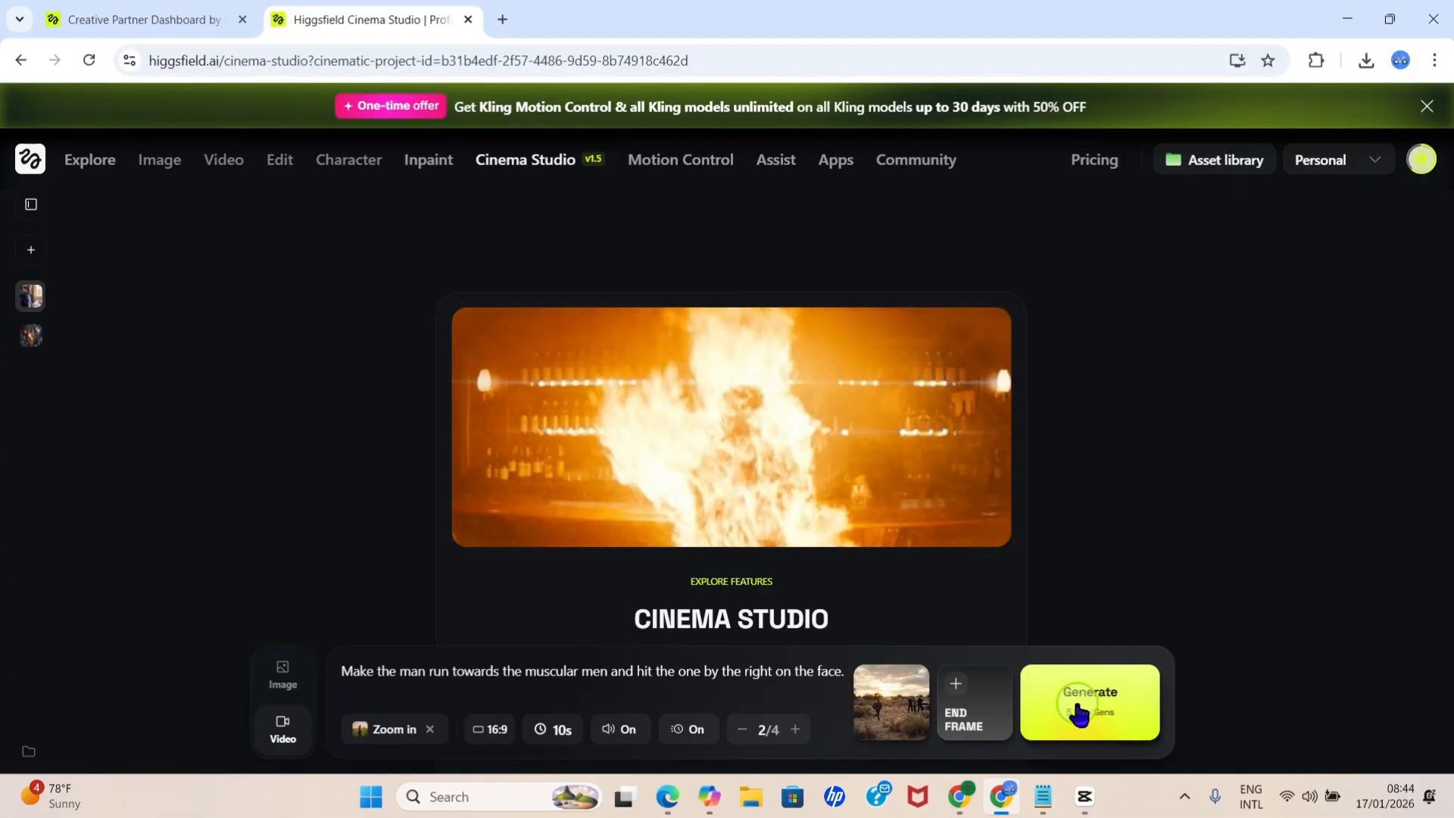
left_click(972, 724)
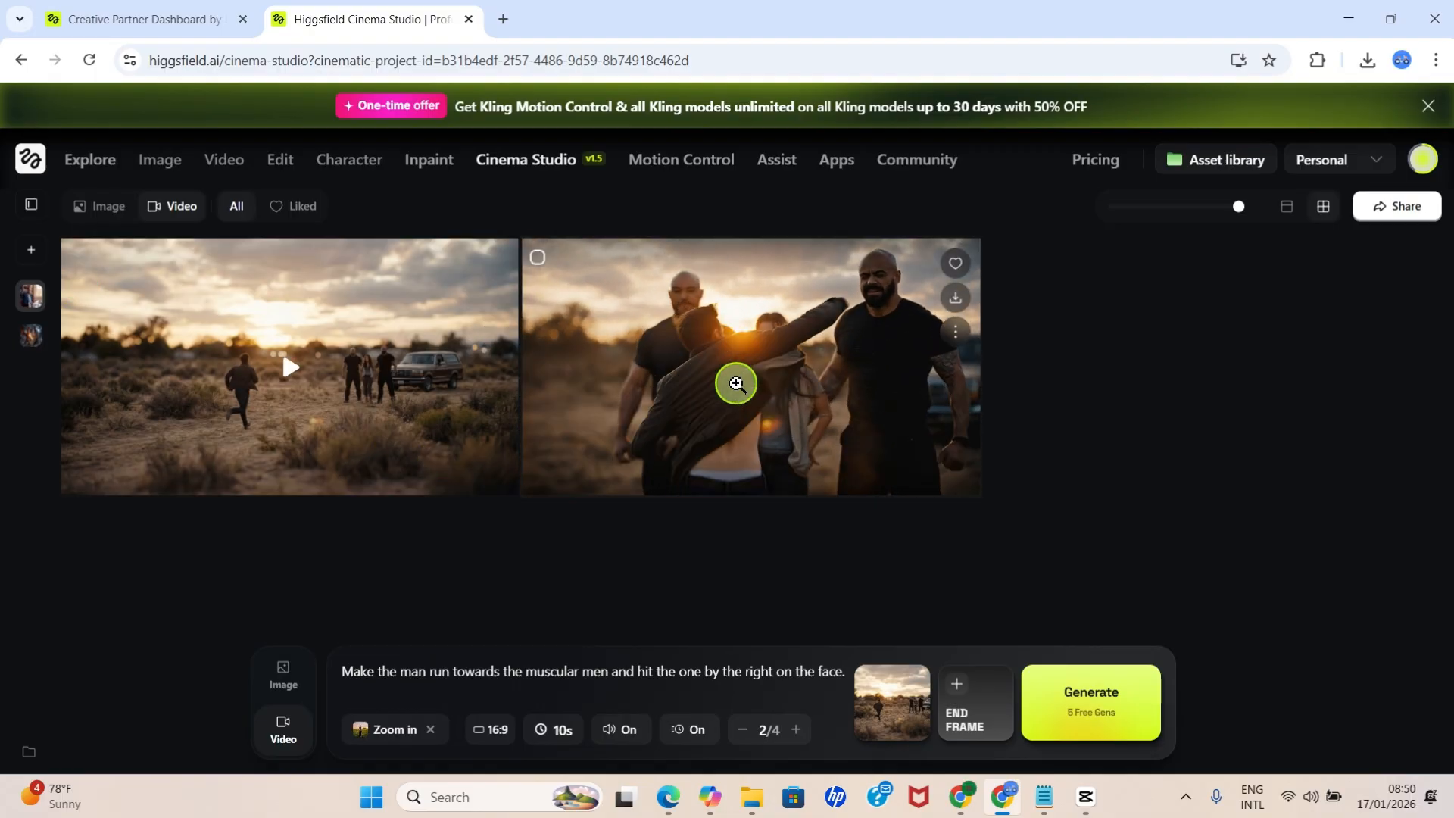
left_click(734, 384)
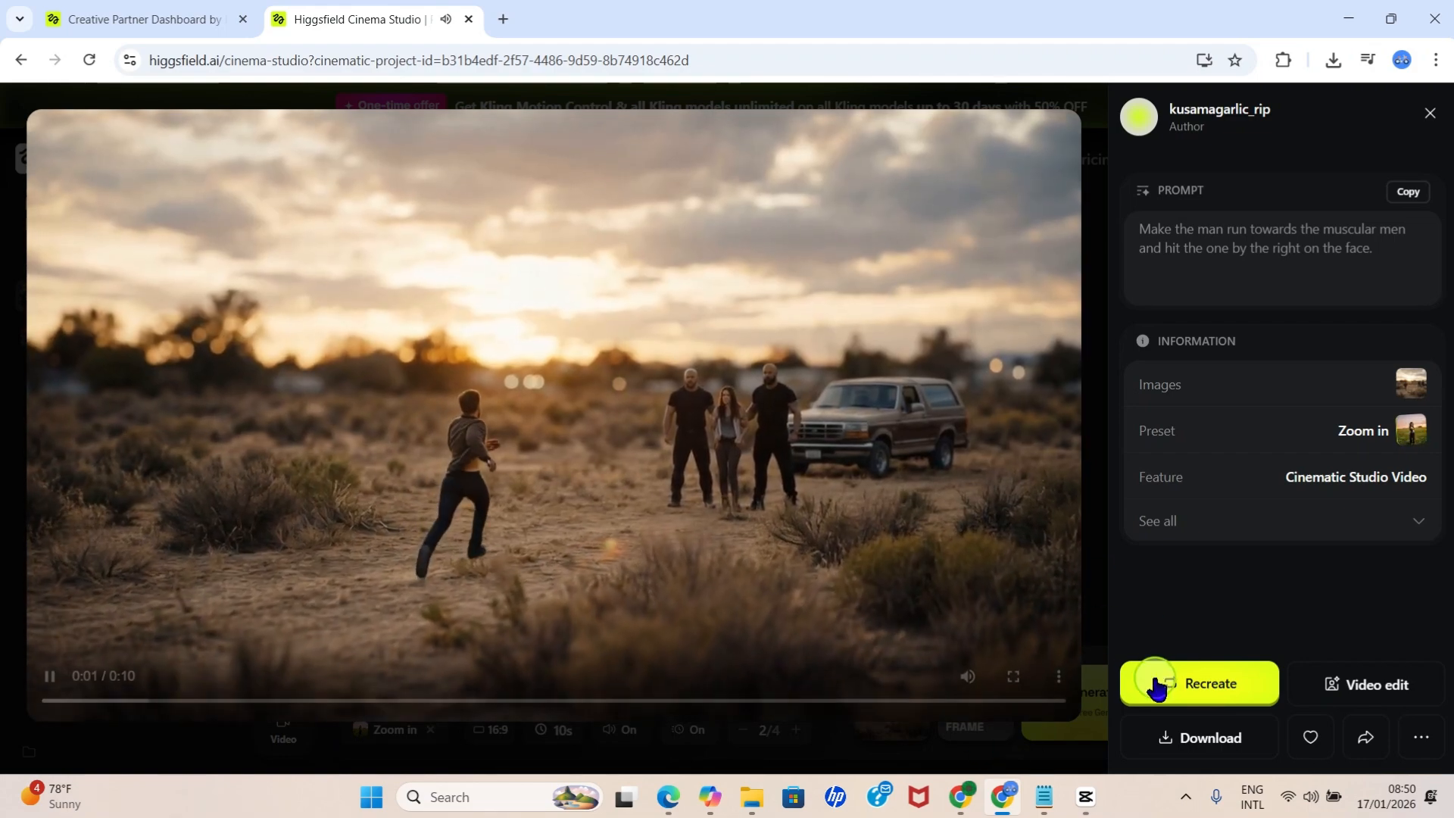
left_click(1160, 687)
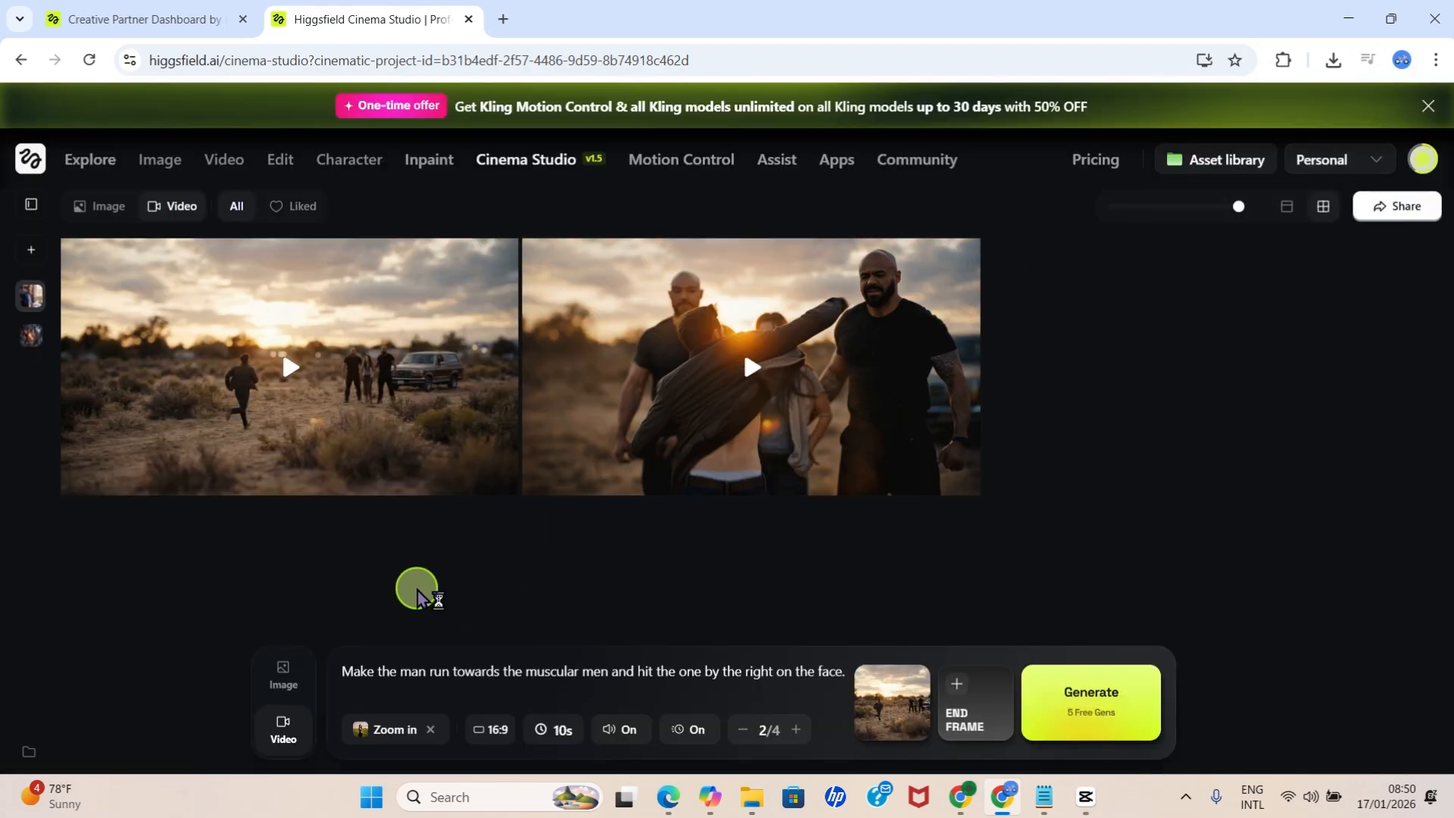